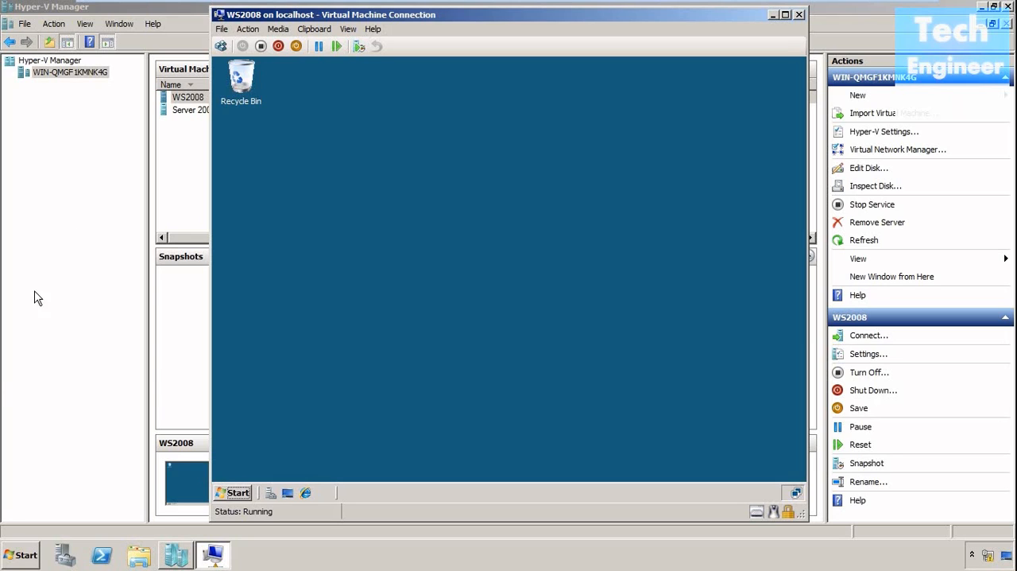
Examine the drives available in the WS2008 virtual machine's Computer window and close it.
{"action": "left_click", "coordinate": [238, 493]}
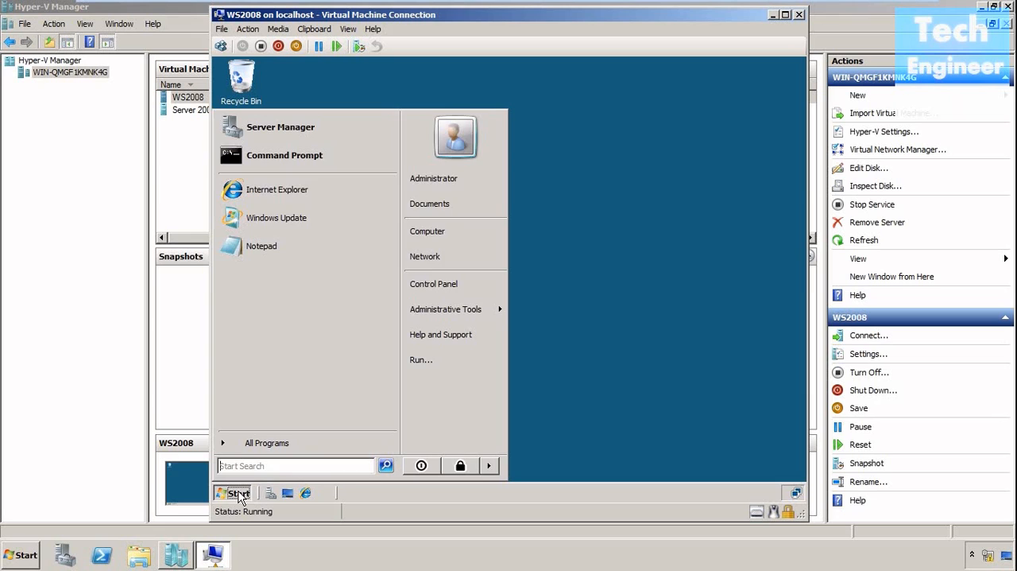
{"action": "left_click", "coordinate": [429, 232]}
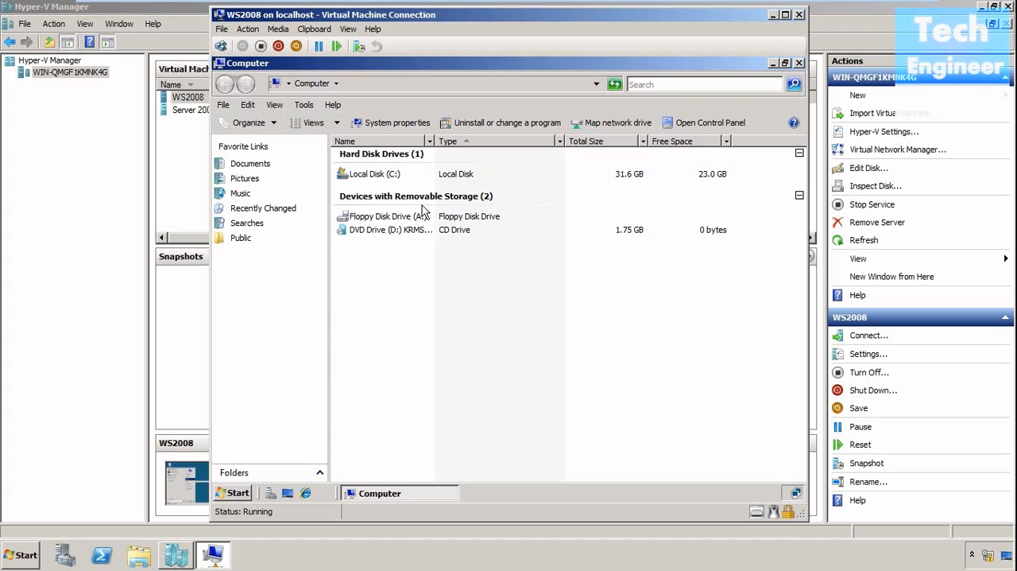
{"action": "left_click", "coordinate": [799, 64]}
Run diskmgmt.msc in the virtual machine, examine its disks in a maximized Disk Management window, and close it.
{"action": "left_click", "coordinate": [236, 493]}
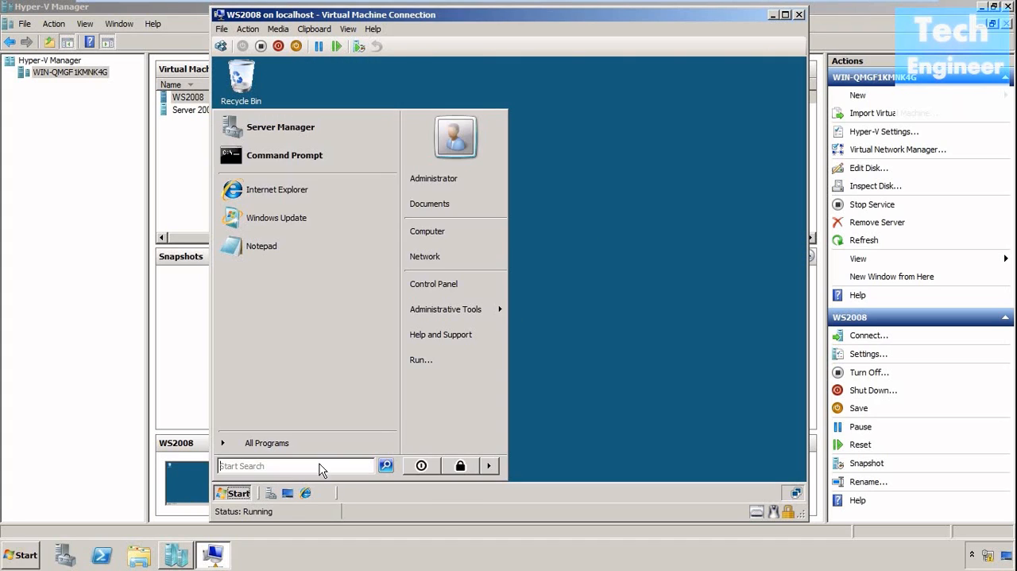
{"action": "type", "text": "diskmgmt.msc"}
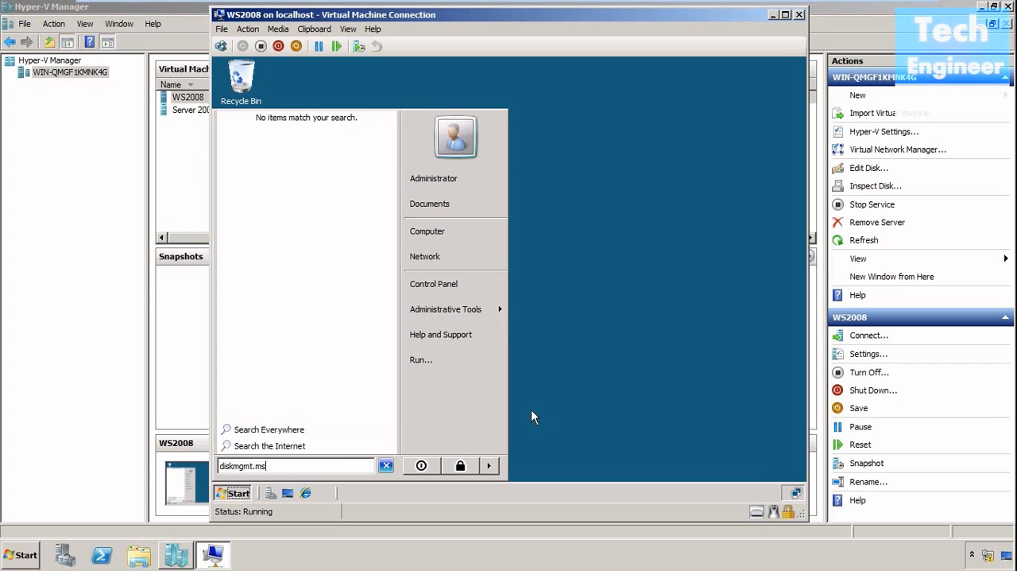
{"action": "key", "text": "Return"}
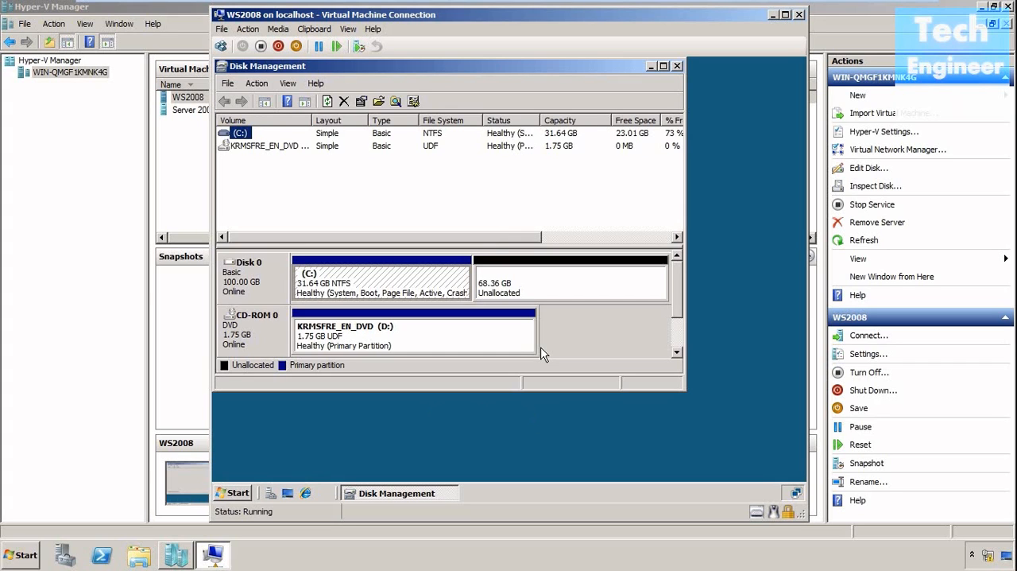
{"action": "left_click", "coordinate": [664, 66]}
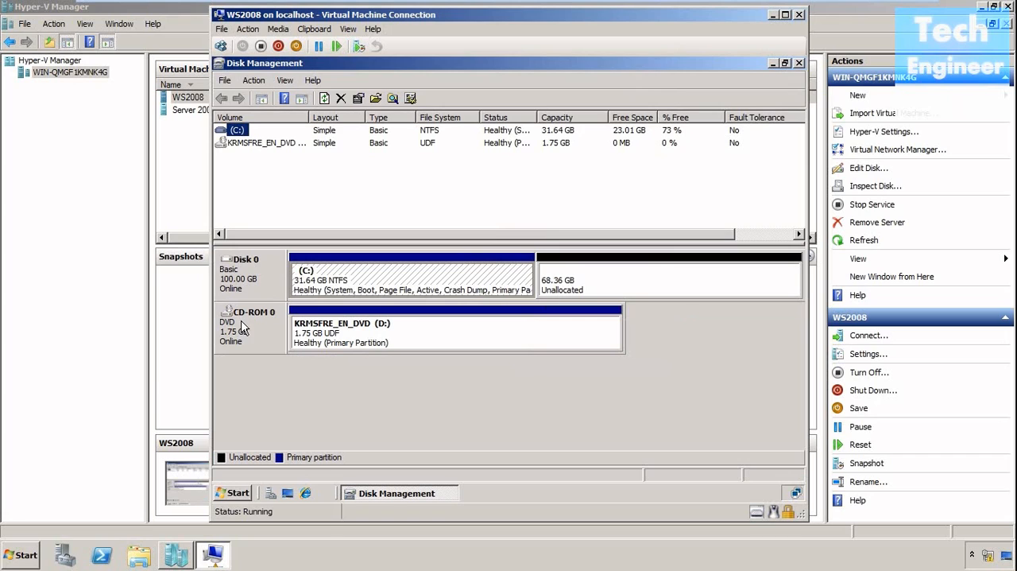
{"action": "left_click", "coordinate": [799, 64]}
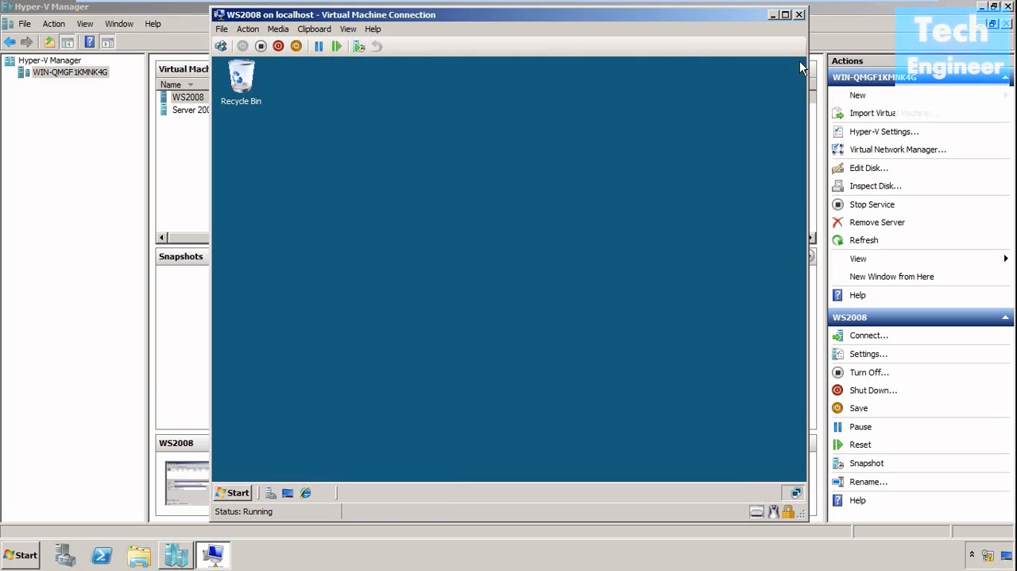
Shut down the WS2008 virtual machine's operating system and return to Hyper-V Manager.
{"action": "left_click", "coordinate": [278, 46]}
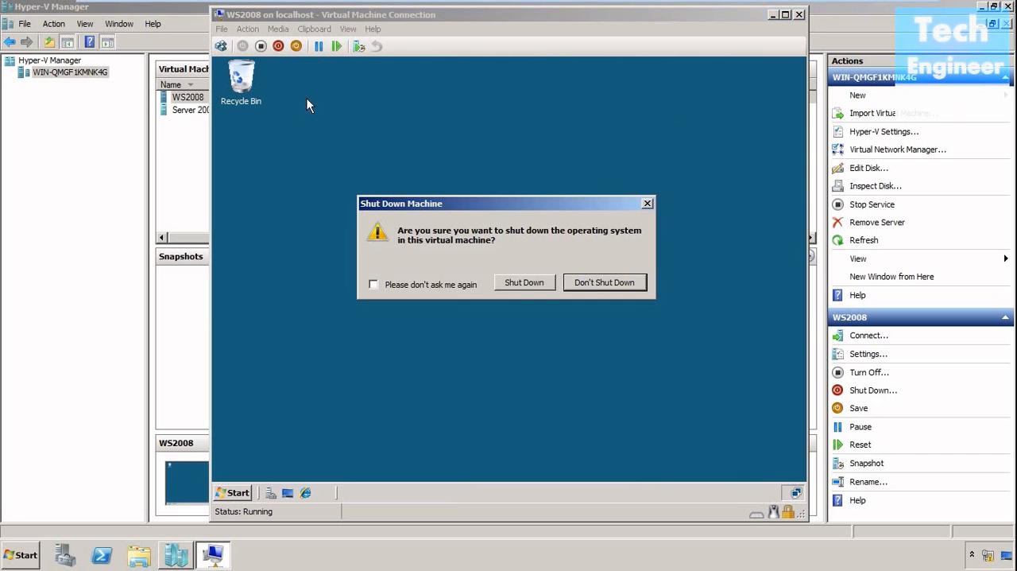
{"action": "left_click", "coordinate": [537, 280]}
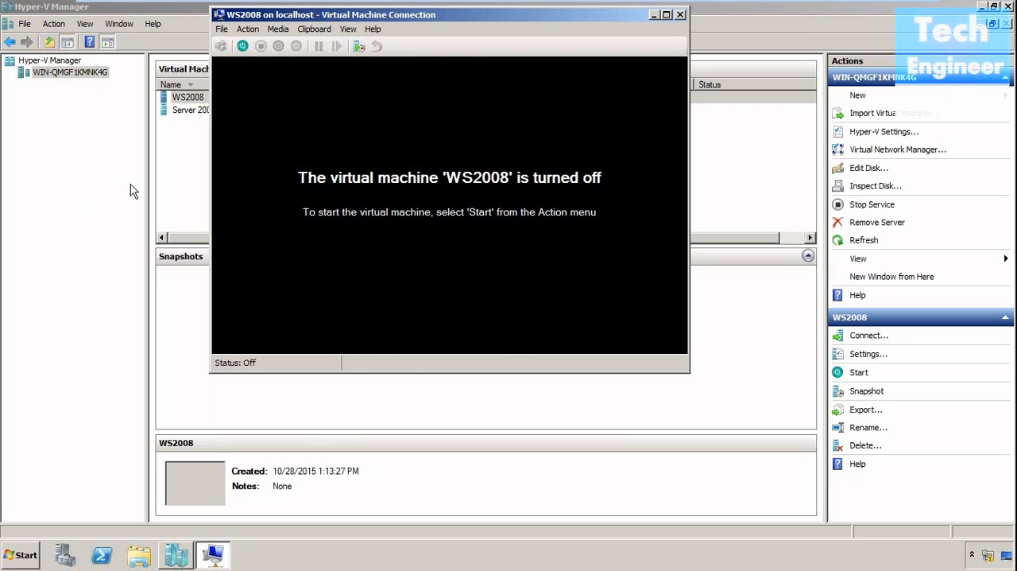
{"action": "left_click", "coordinate": [91, 173]}
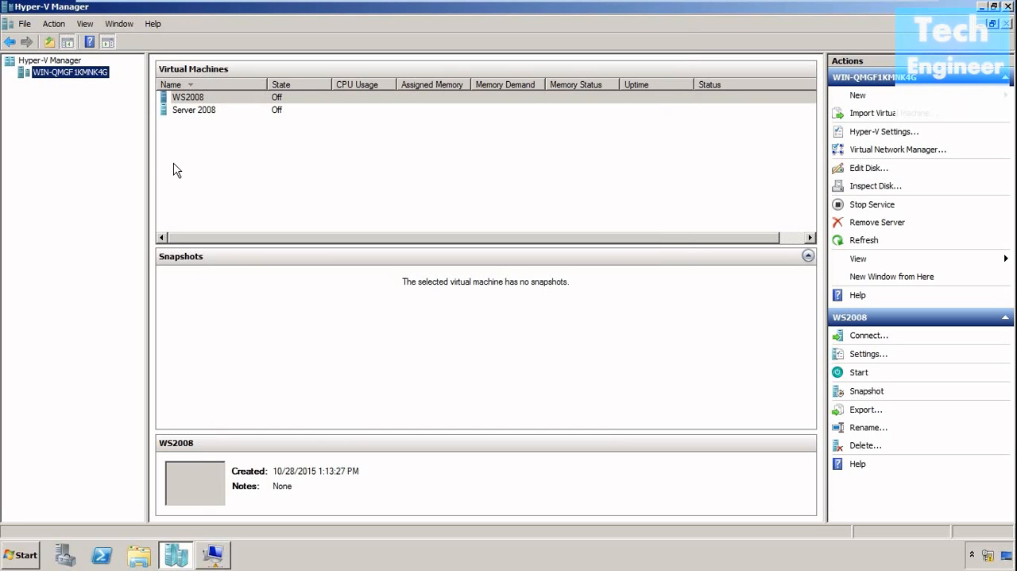
Start a new virtual hard disk on the Hyper-V server and choose the Dynamically expanding type.
{"action": "right_click", "coordinate": [92, 70]}
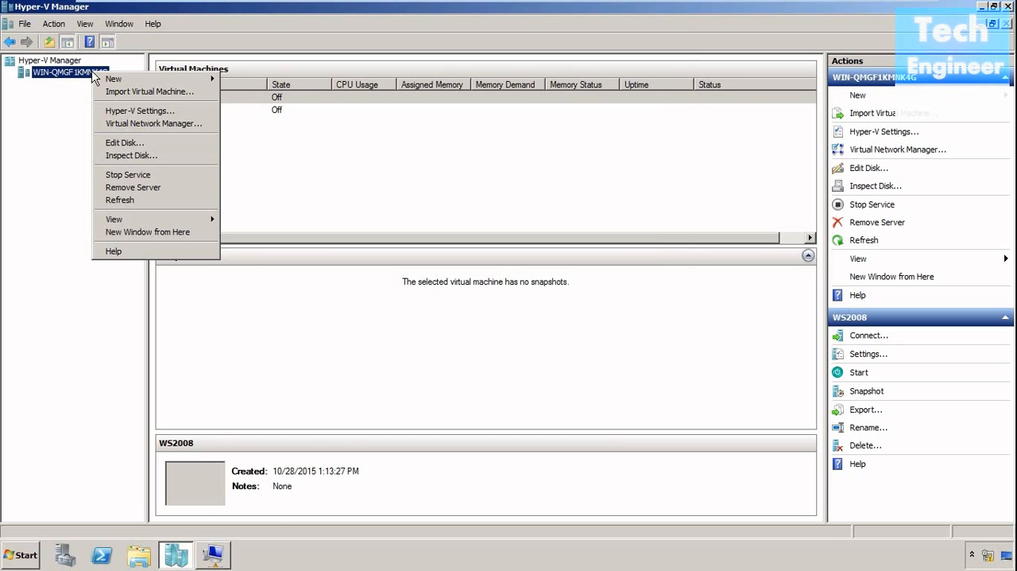
{"action": "mouse_move", "coordinate": [108, 82]}
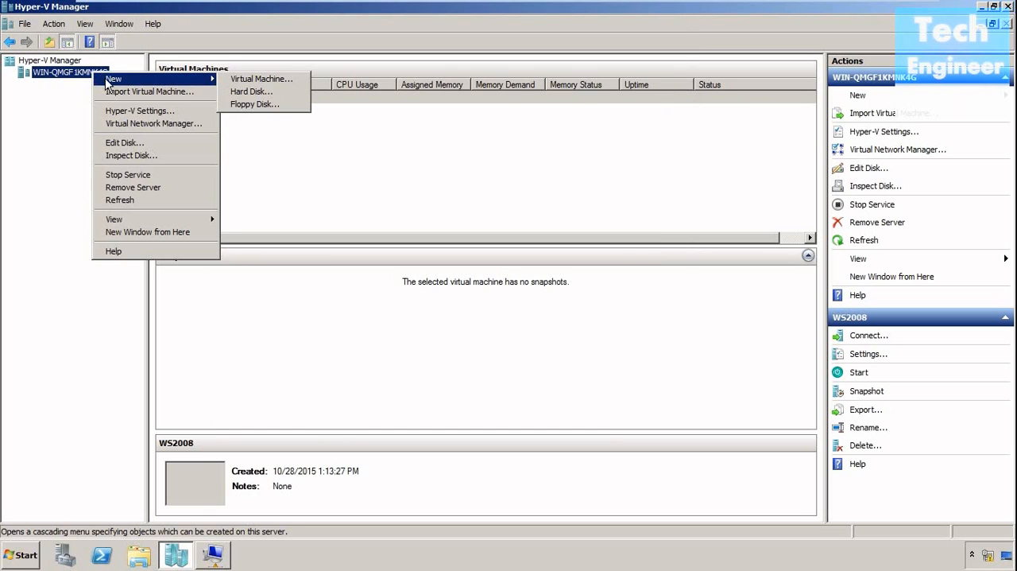
{"action": "left_click", "coordinate": [256, 93]}
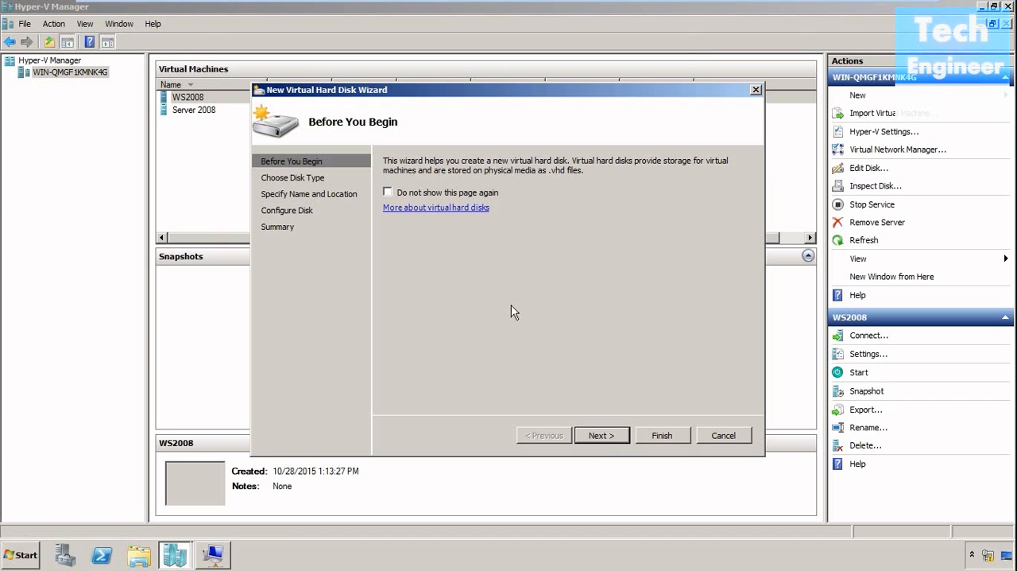
{"action": "left_click", "coordinate": [606, 436]}
{"action": "left_click", "coordinate": [409, 234]}
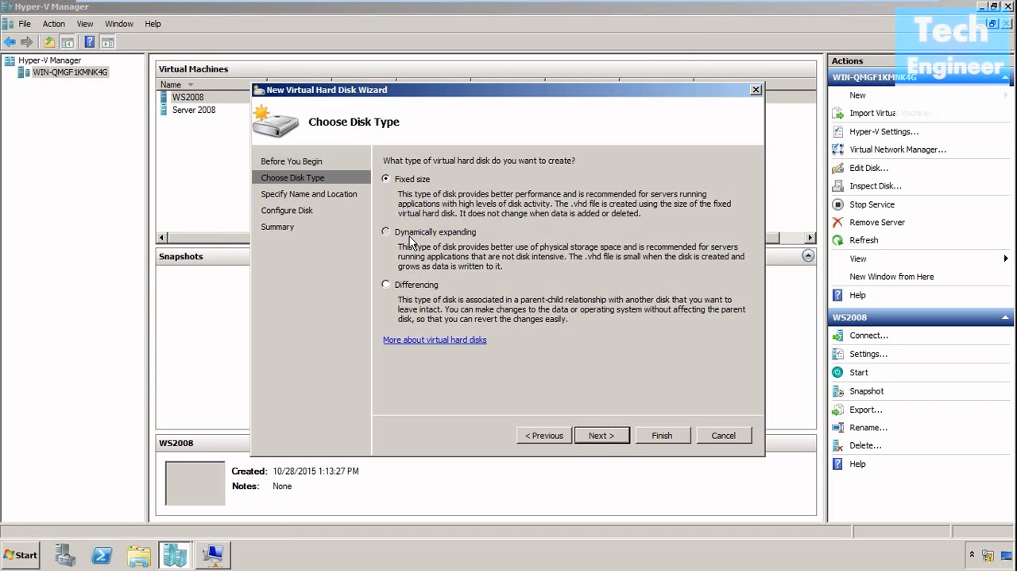
{"action": "left_click", "coordinate": [602, 436]}
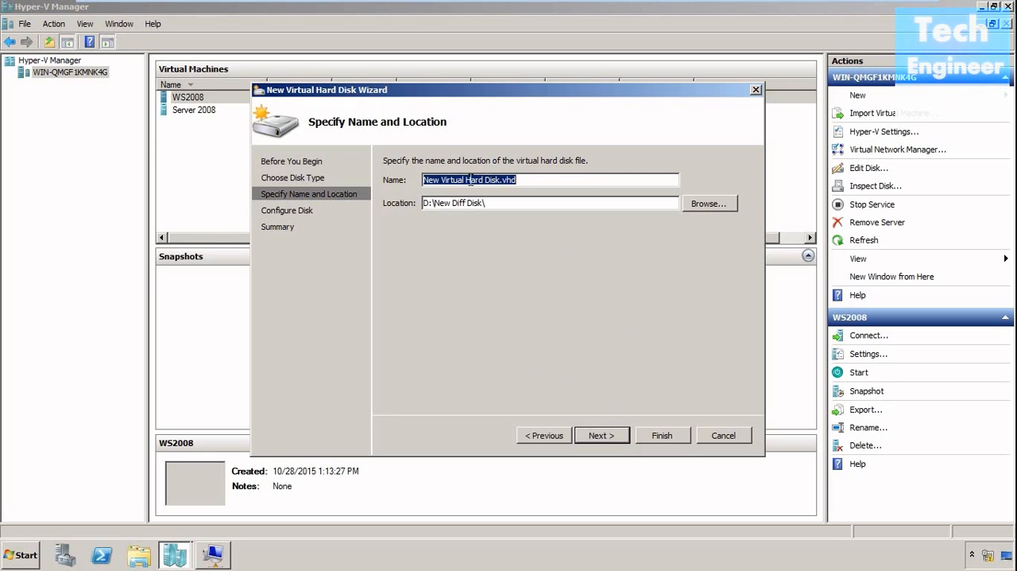
Name the new virtual hard disk file HardDisk2.vhd.
{"action": "left_click_drag", "start_coordinate": [467, 180], "coordinate": [411, 184]}
{"action": "key", "text": "Delete"}
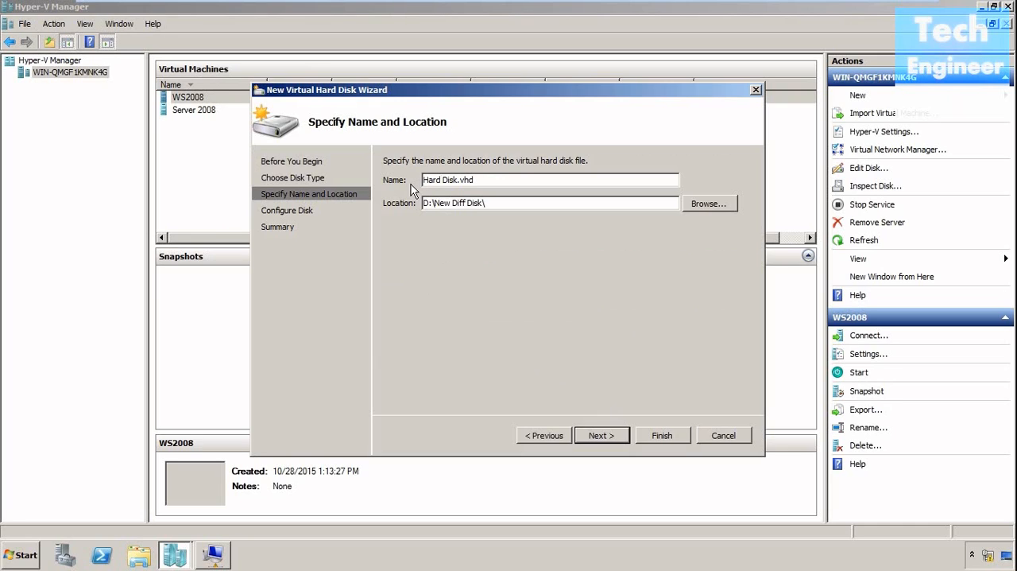
{"action": "key", "text": "BackSpace"}
{"action": "type", "text": "d"}
{"action": "key", "text": "Delete"}
{"action": "type", "text": "2"}
Browse for the disk's location on Local Disk (D:), looking through the WS2008 and Server 2008 folders.
{"action": "left_click", "coordinate": [698, 205]}
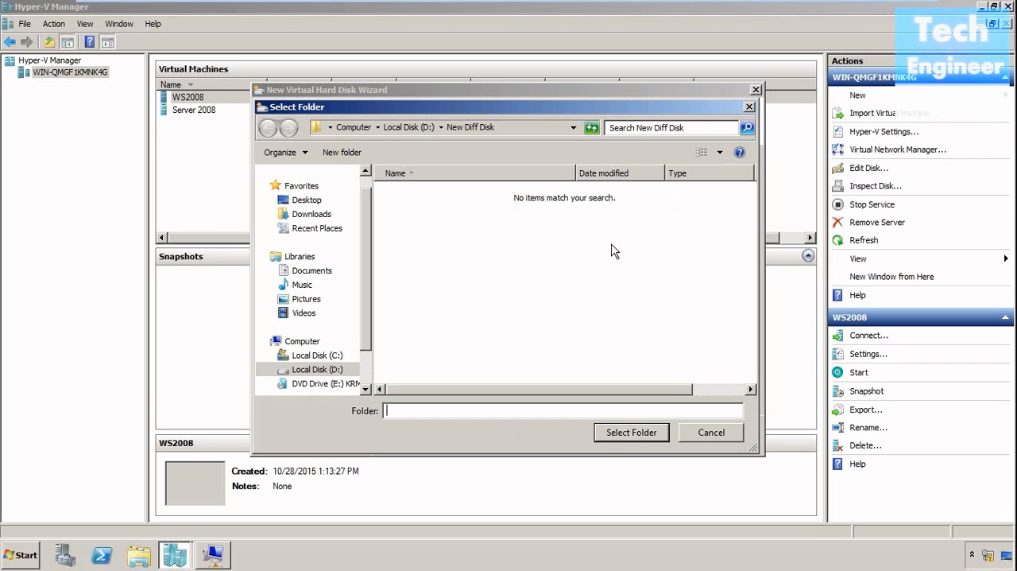
{"action": "left_click", "coordinate": [348, 371]}
{"action": "double_click", "coordinate": [417, 211]}
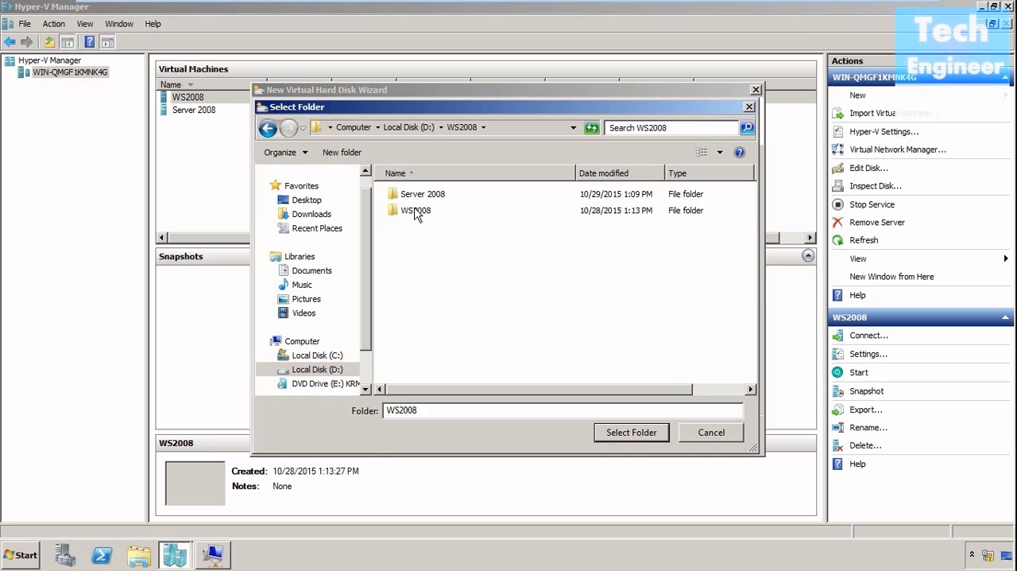
{"action": "double_click", "coordinate": [415, 212]}
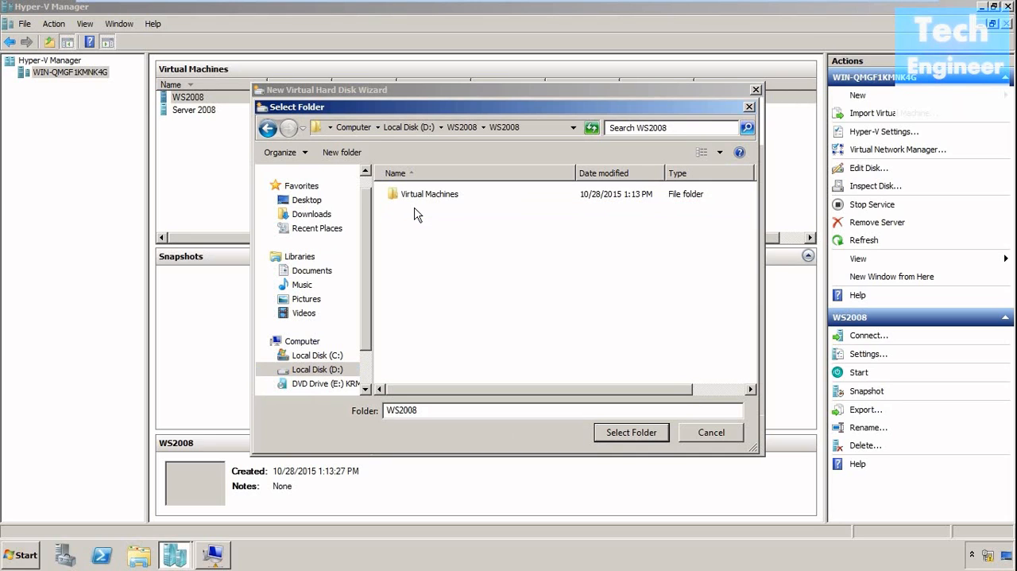
{"action": "left_click", "coordinate": [269, 129]}
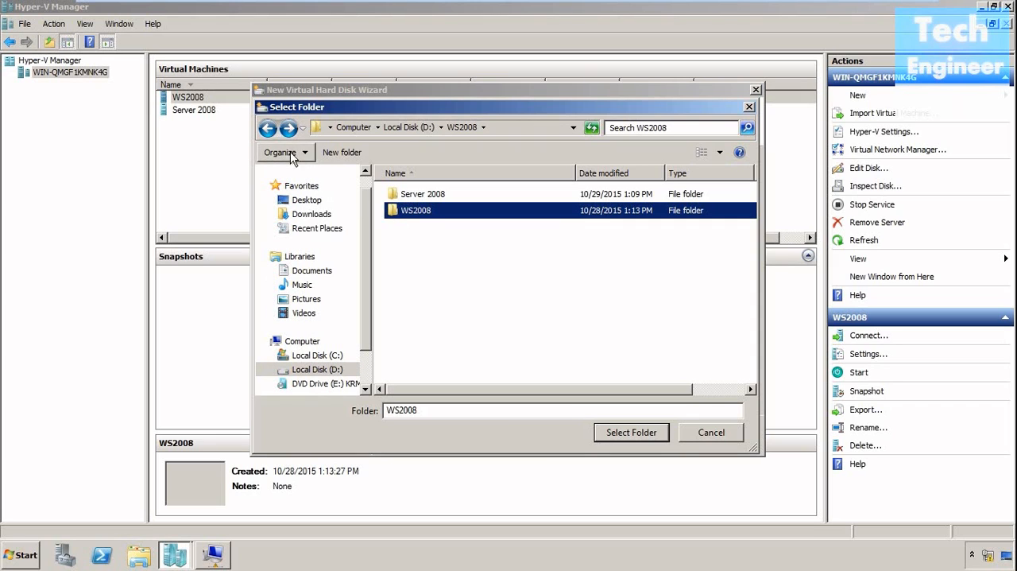
{"action": "left_click", "coordinate": [415, 197]}
{"action": "double_click", "coordinate": [415, 197]}
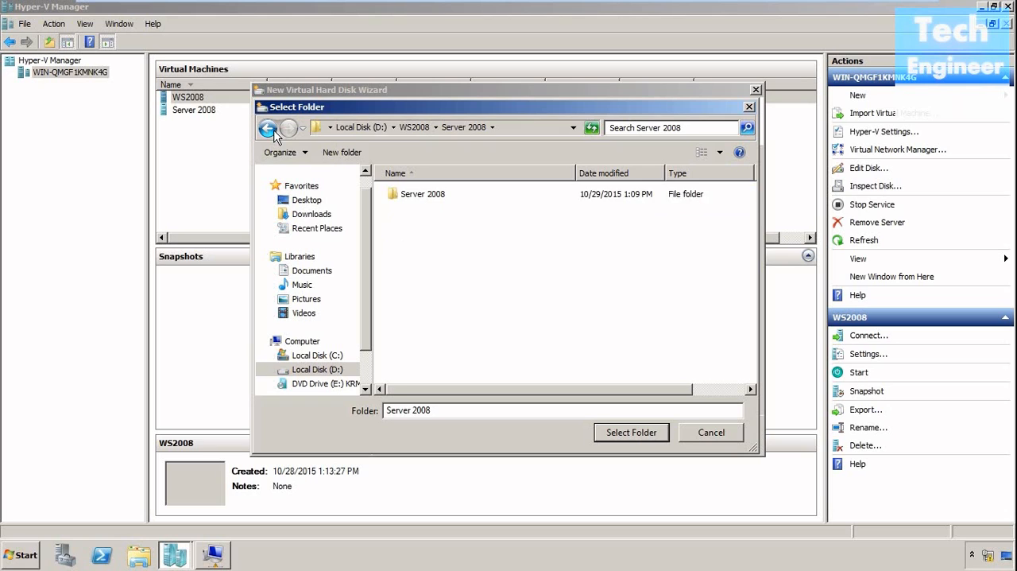
{"action": "left_click", "coordinate": [275, 132]}
{"action": "left_click", "coordinate": [275, 131]}
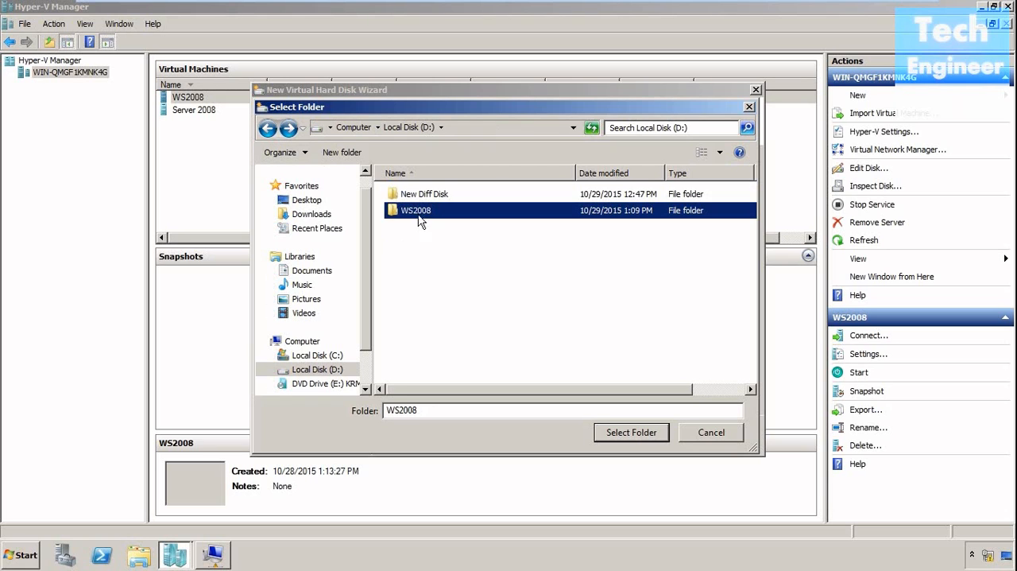
Create a folder named 2nd HDD on Local Disk (D:) and select it as the disk's location.
{"action": "left_click", "coordinate": [411, 230]}
{"action": "right_click", "coordinate": [411, 229]}
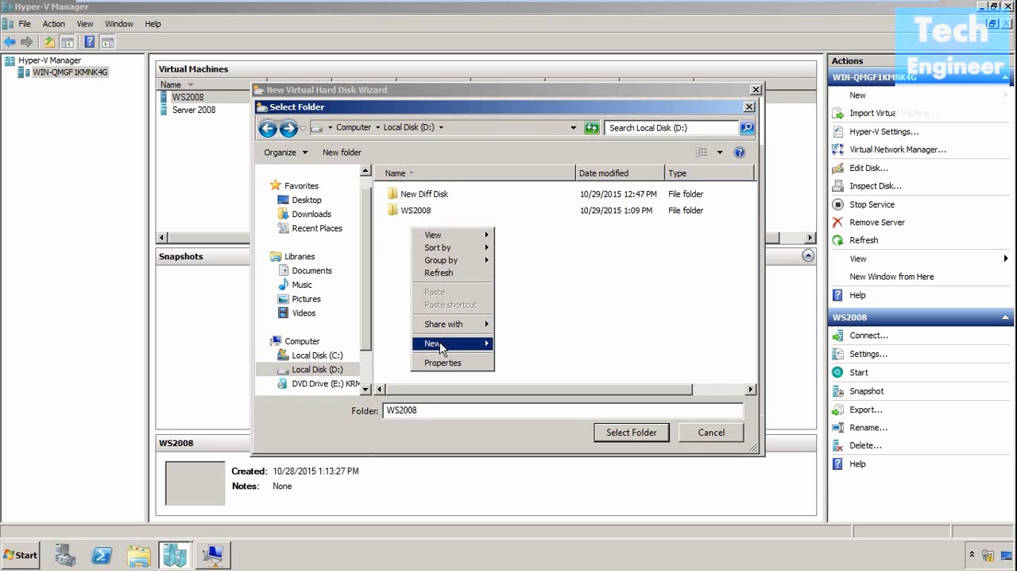
{"action": "mouse_move", "coordinate": [441, 348]}
{"action": "left_click", "coordinate": [514, 345]}
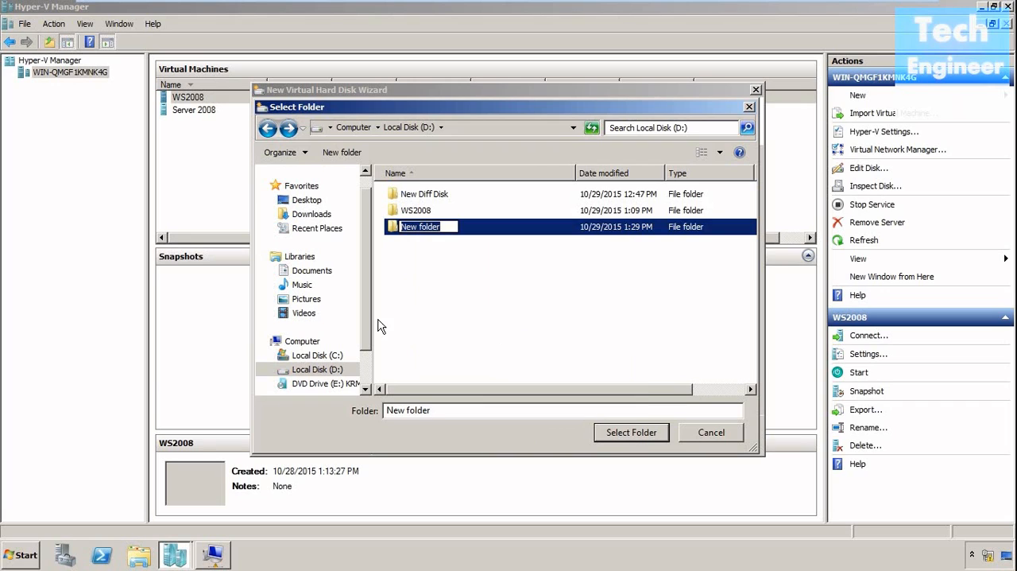
{"action": "key", "text": "BackSpace"}
{"action": "type", "text": "2"}
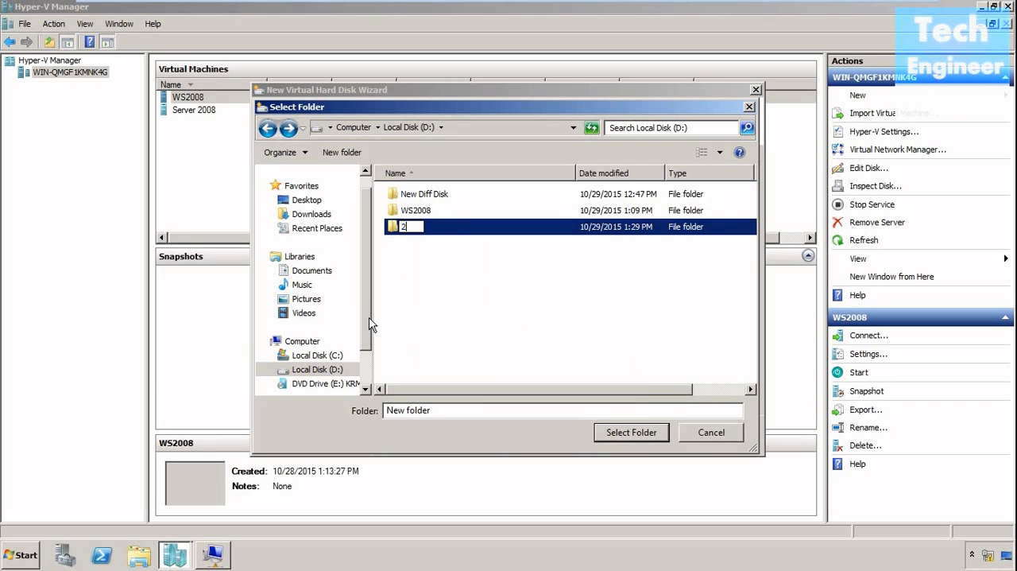
{"action": "type", "text": "nd HDD"}
{"action": "left_click", "coordinate": [427, 262]}
{"action": "left_click", "coordinate": [427, 229]}
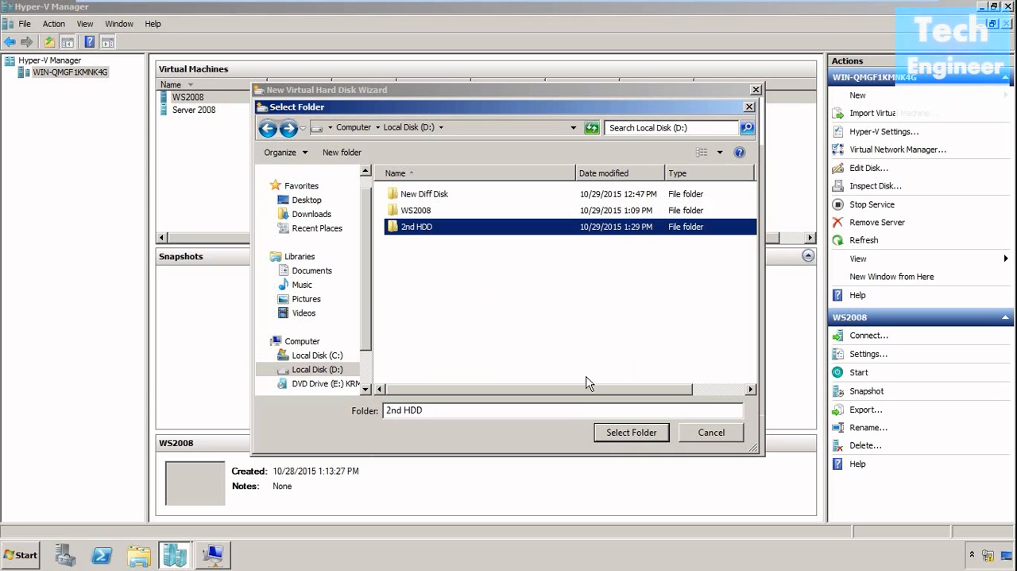
{"action": "left_click", "coordinate": [632, 433]}
Set the new blank virtual hard disk's size to 100 GB and finish creating it.
{"action": "left_click", "coordinate": [606, 435]}
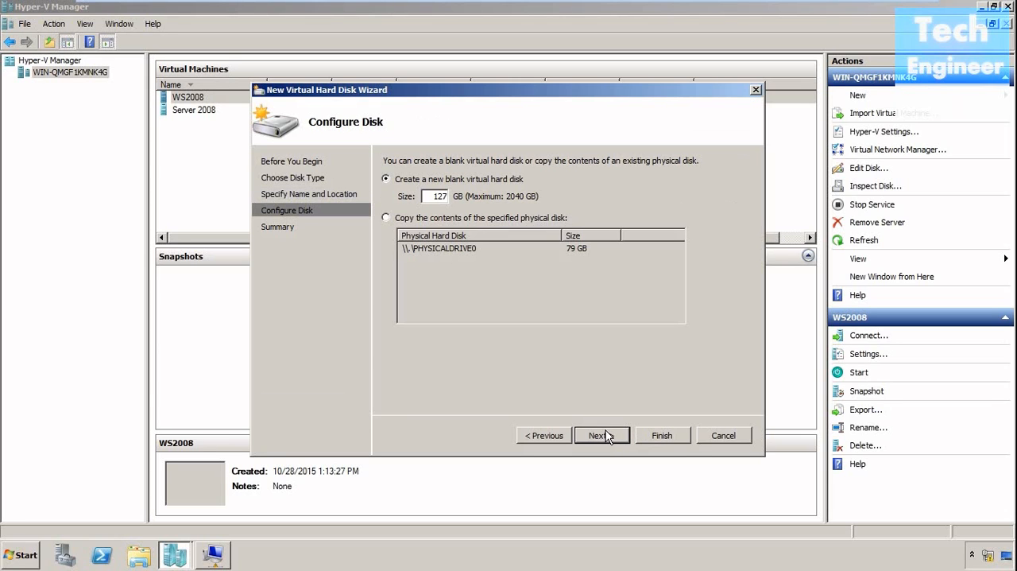
{"action": "double_click", "coordinate": [442, 196]}
{"action": "type", "text": "100"}
{"action": "left_click", "coordinate": [604, 439]}
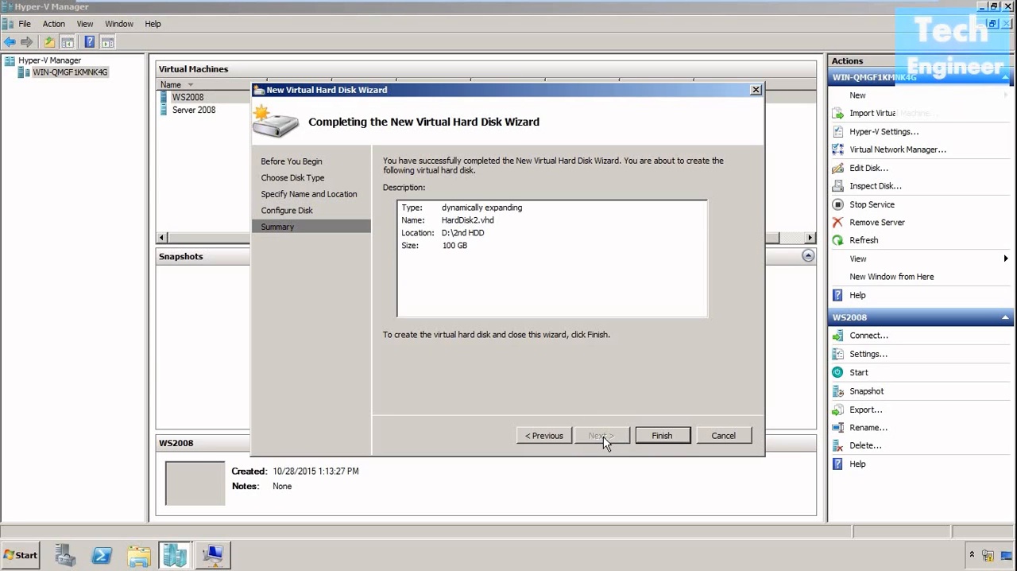
{"action": "left_click", "coordinate": [660, 437]}
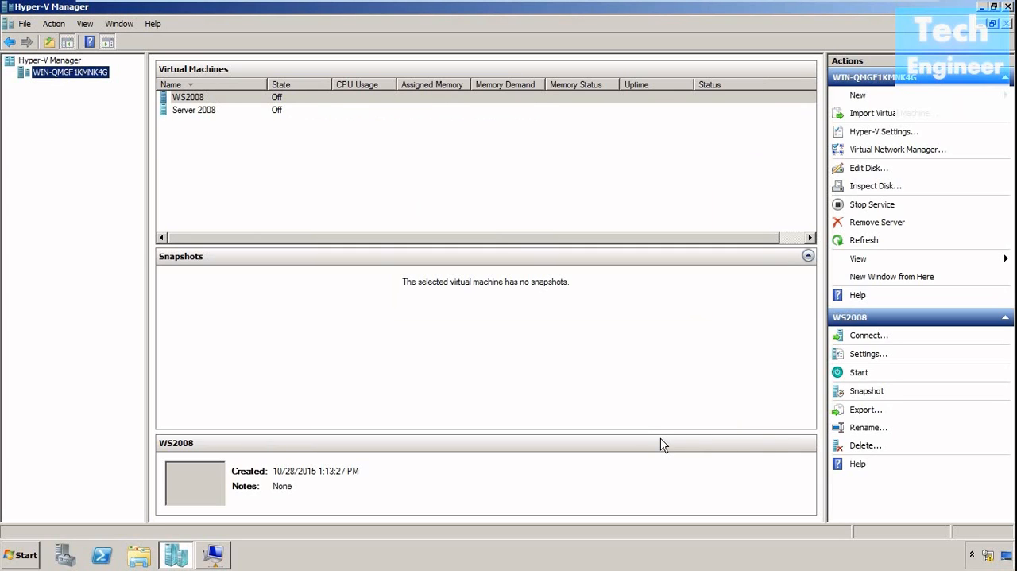
Open the WS2008 virtual machine's settings and assign its WS2008.vhd hard drive to IDE Controller 1.
{"action": "right_click", "coordinate": [206, 108]}
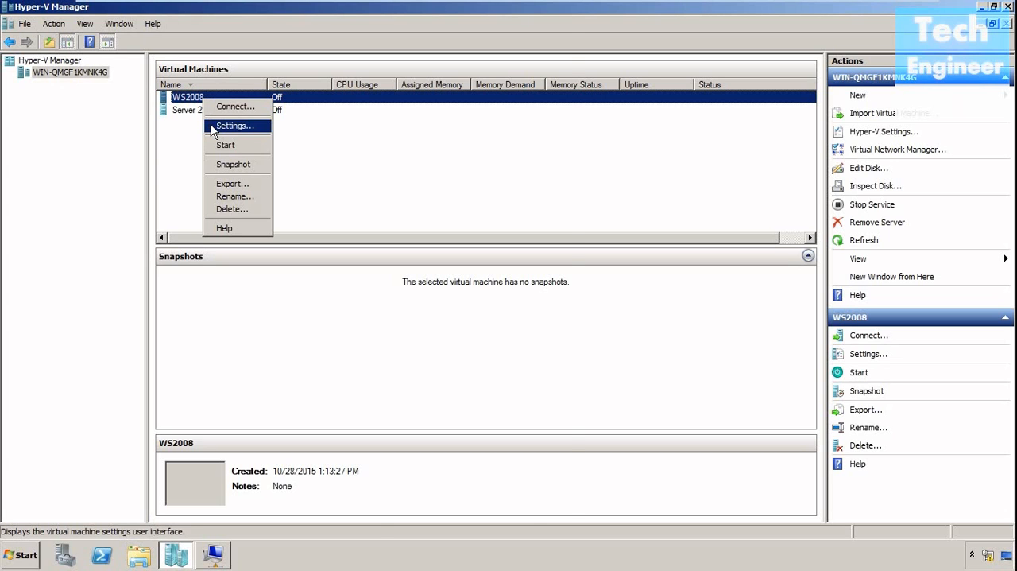
{"action": "left_click", "coordinate": [213, 129]}
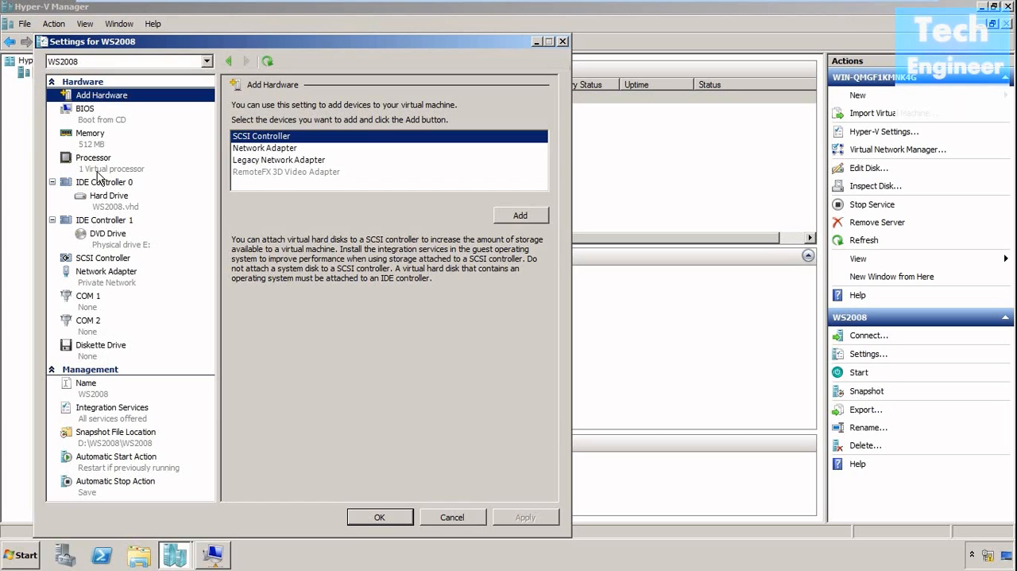
{"action": "left_click", "coordinate": [104, 200]}
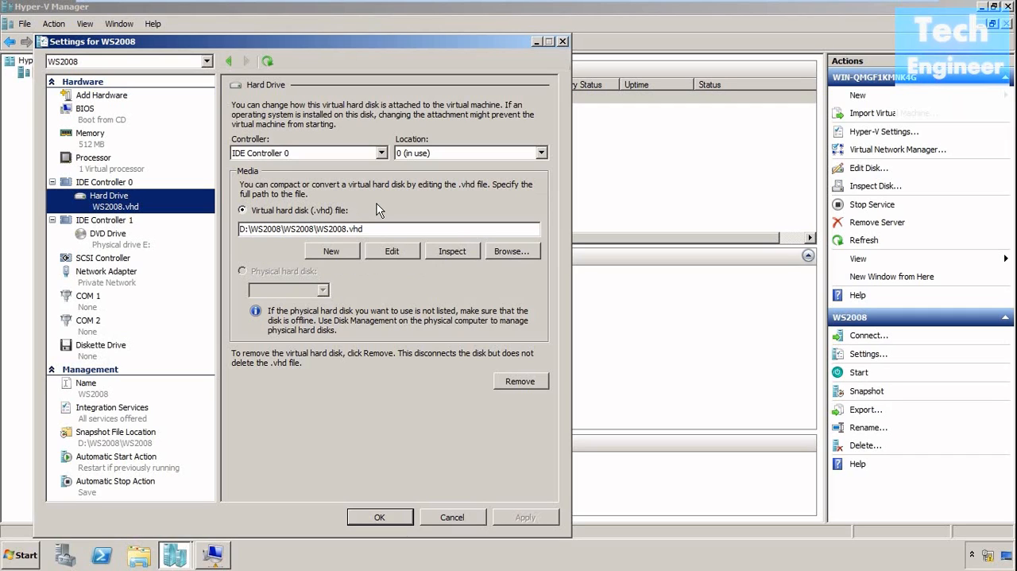
{"action": "left_click", "coordinate": [382, 154]}
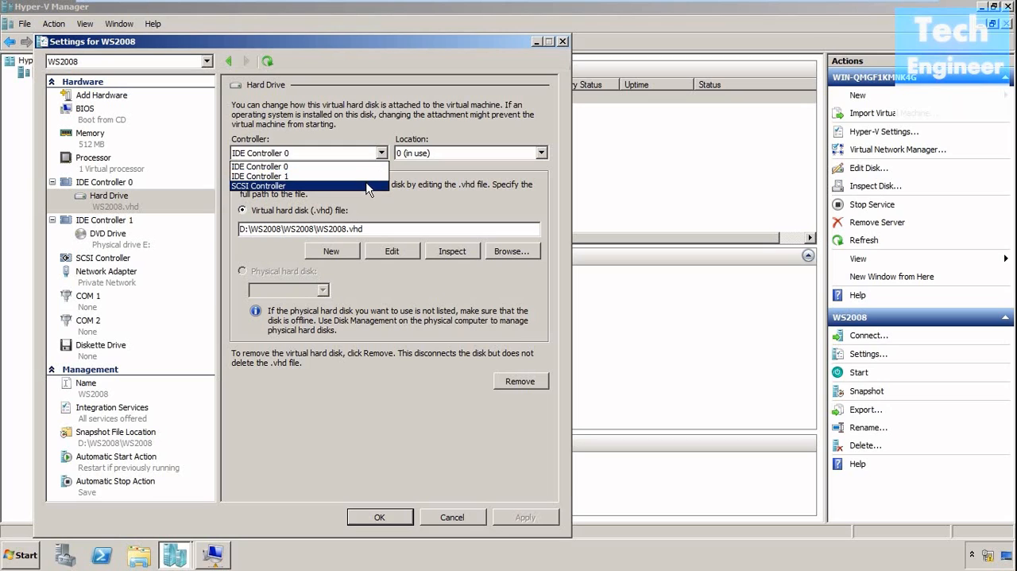
{"action": "left_click", "coordinate": [367, 176]}
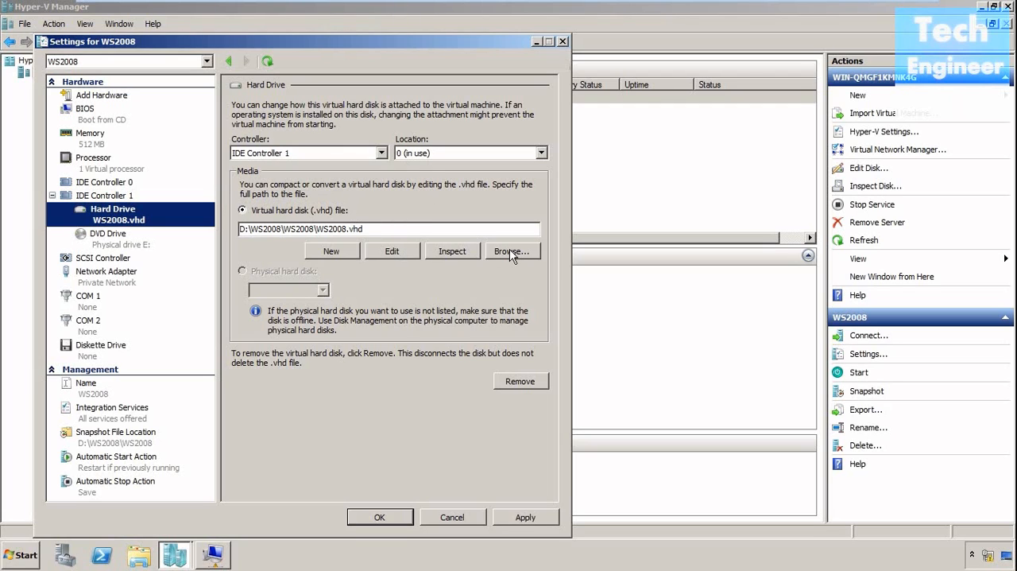
Discard the pending IDE controller change for the WS2008.vhd hard drive and close the virtual machine's settings.
{"action": "left_click", "coordinate": [128, 184]}
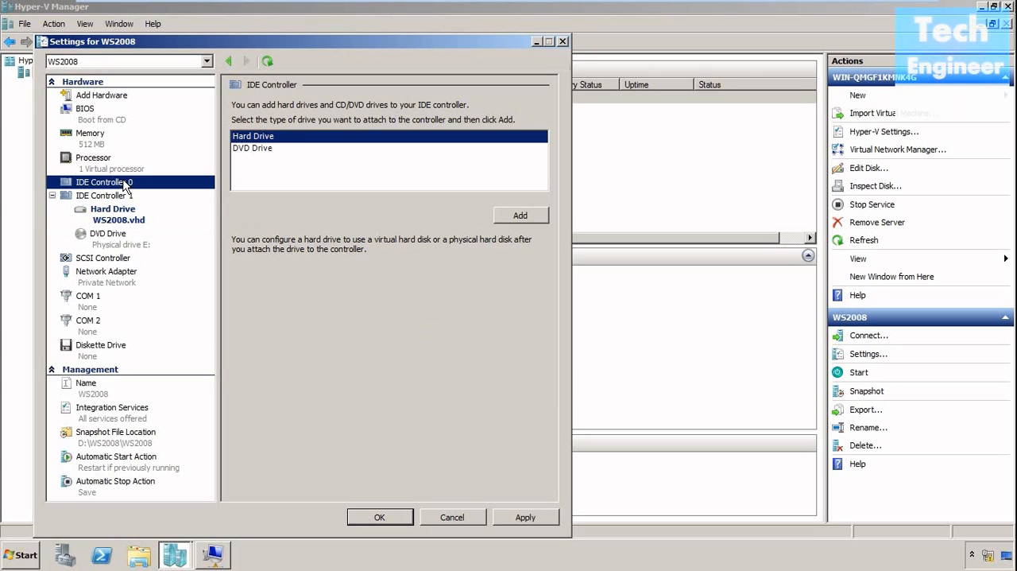
{"action": "left_click", "coordinate": [122, 197]}
{"action": "left_click", "coordinate": [458, 517]}
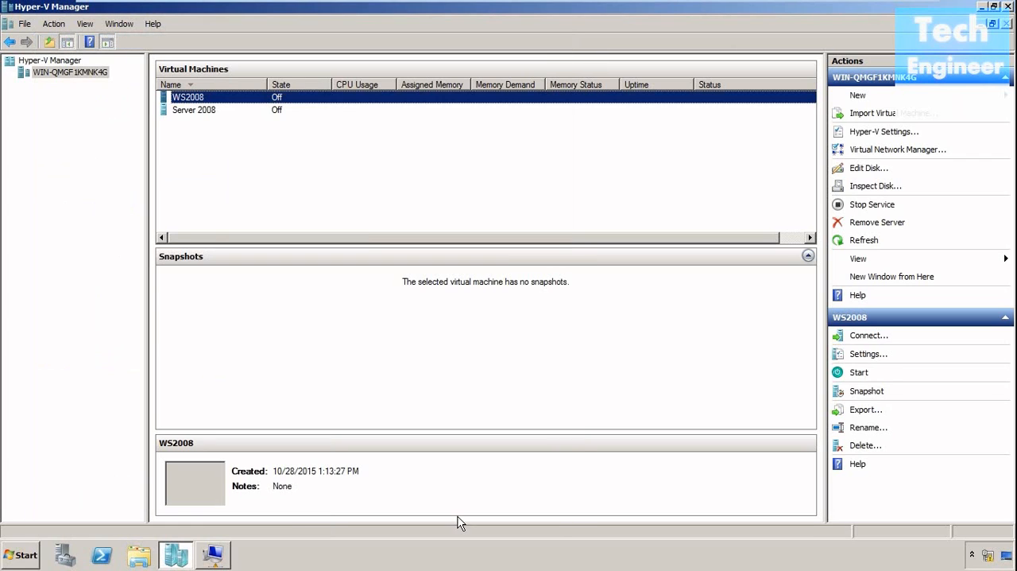
{"action": "right_click", "coordinate": [53, 77]}
{"action": "left_click", "coordinate": [348, 118]}
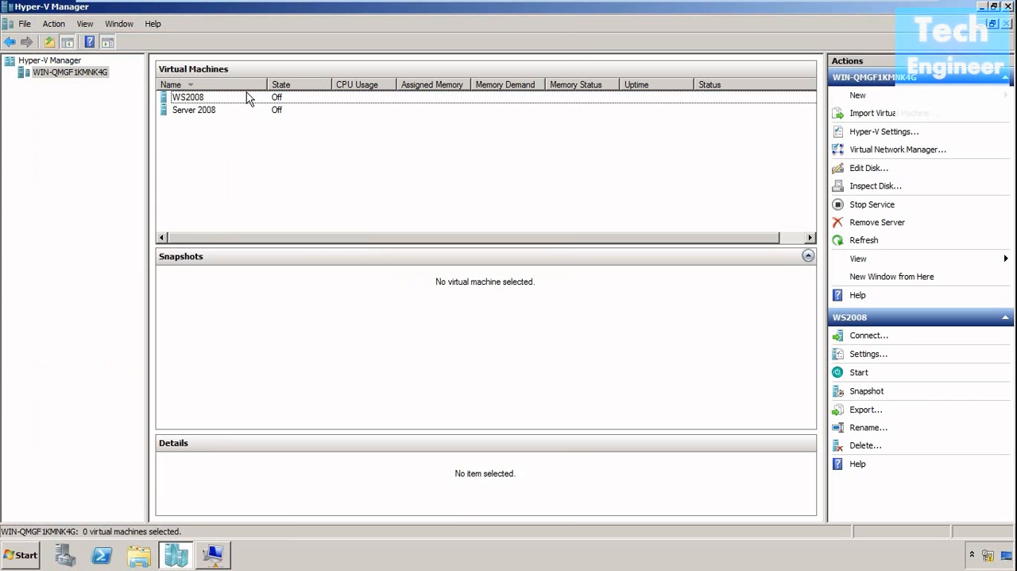
Reopen the WS2008 virtual machine's settings and add a new hard drive to IDE Controller 0.
{"action": "left_click", "coordinate": [247, 100]}
{"action": "right_click", "coordinate": [247, 98]}
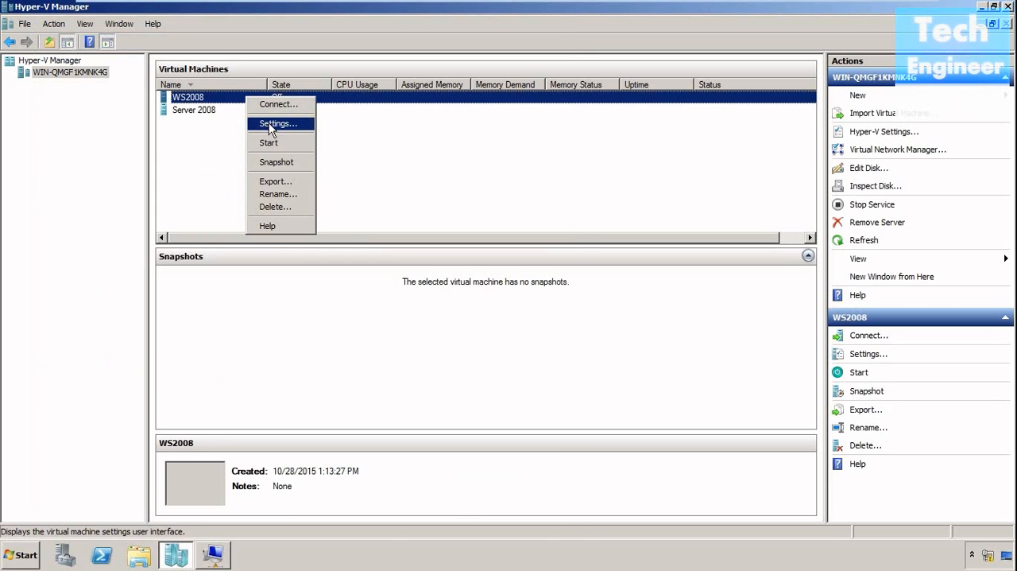
{"action": "left_click", "coordinate": [269, 124]}
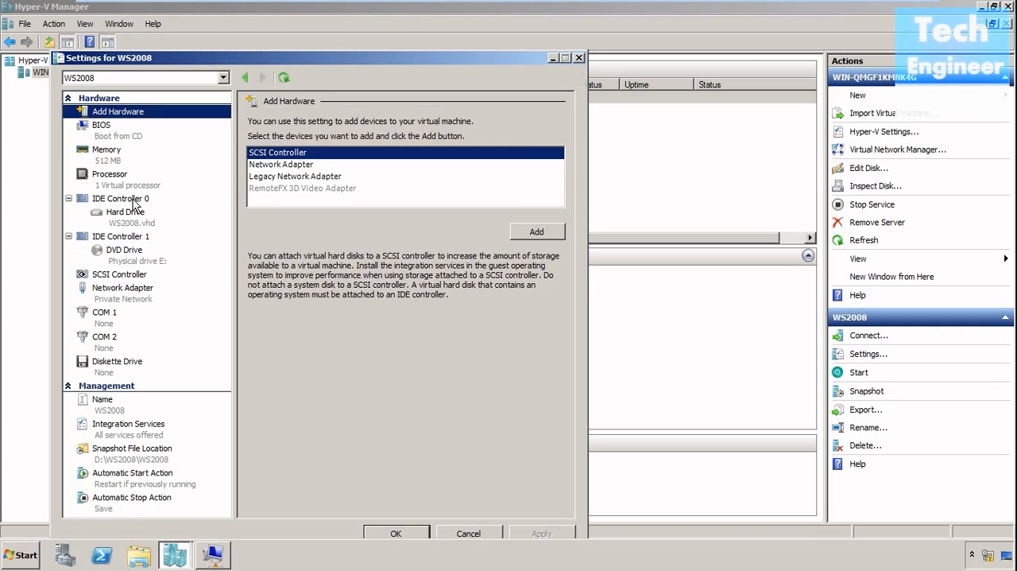
{"action": "left_click", "coordinate": [135, 201]}
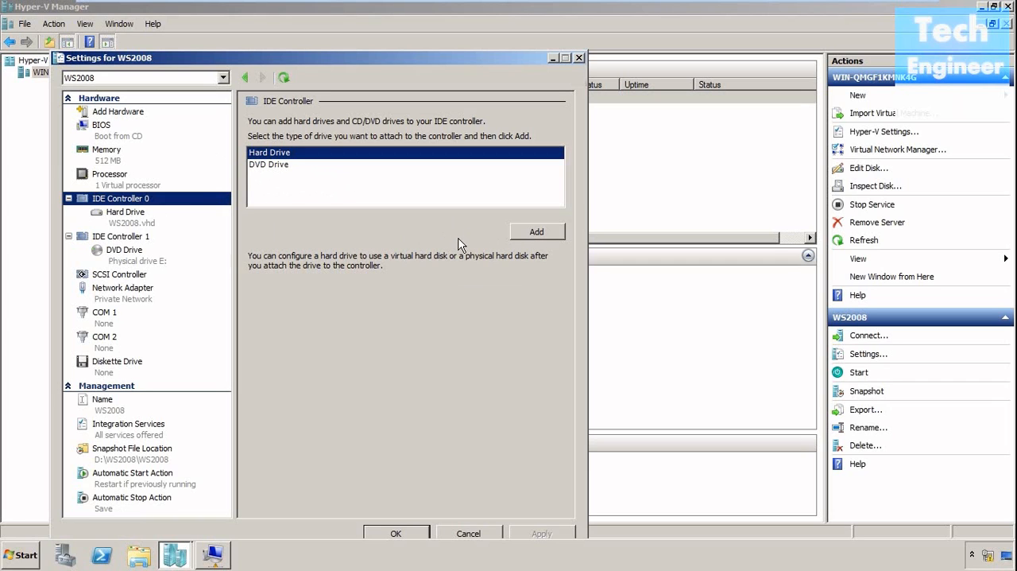
{"action": "left_click", "coordinate": [537, 232]}
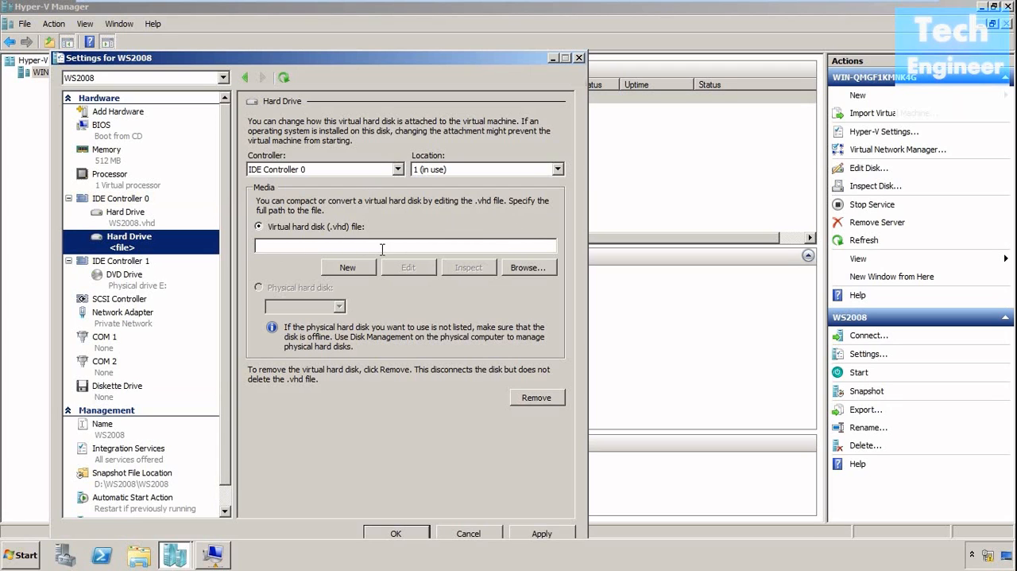
Attach HardDisk2.vhd from the 2nd HDD folder to the new hard drive and save the virtual machine's settings.
{"action": "left_click", "coordinate": [517, 271]}
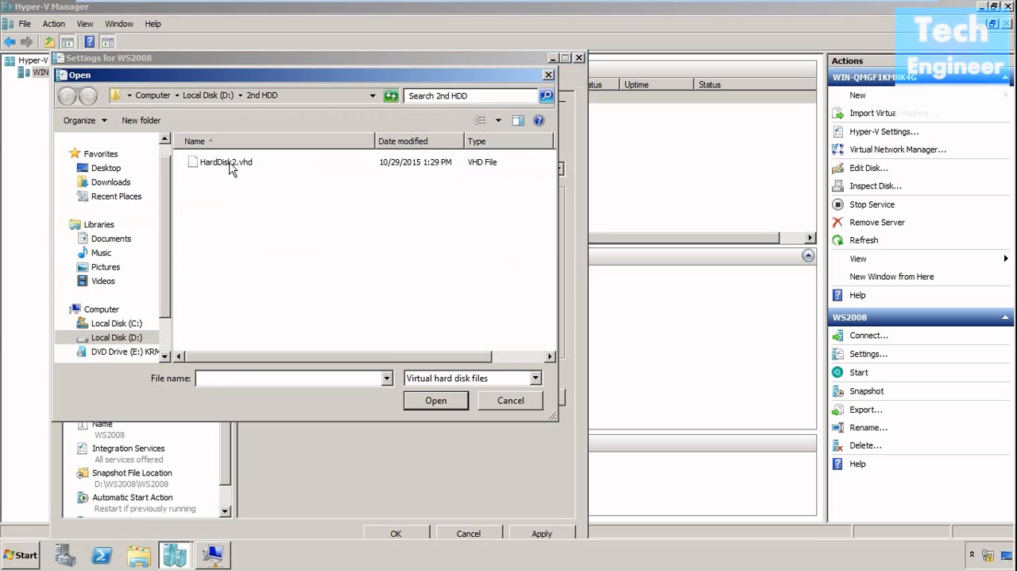
{"action": "left_click", "coordinate": [230, 163]}
{"action": "left_click", "coordinate": [420, 395]}
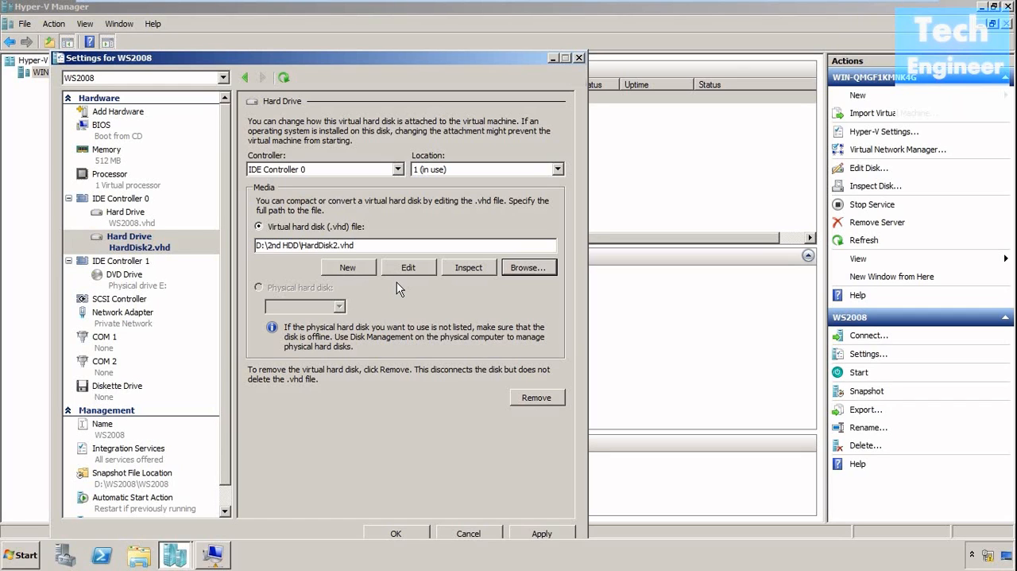
{"action": "left_click", "coordinate": [541, 534]}
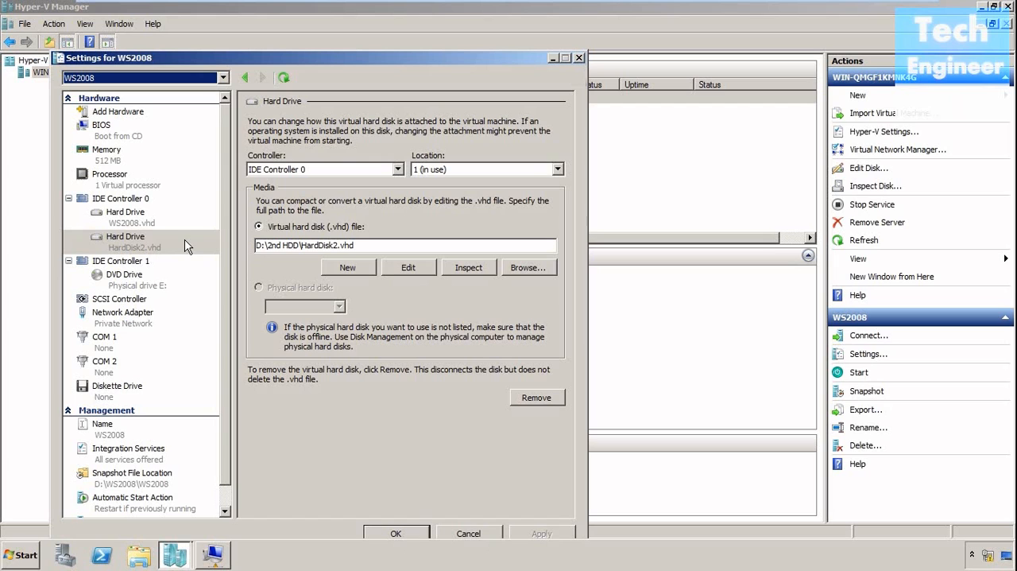
{"action": "left_click", "coordinate": [378, 531]}
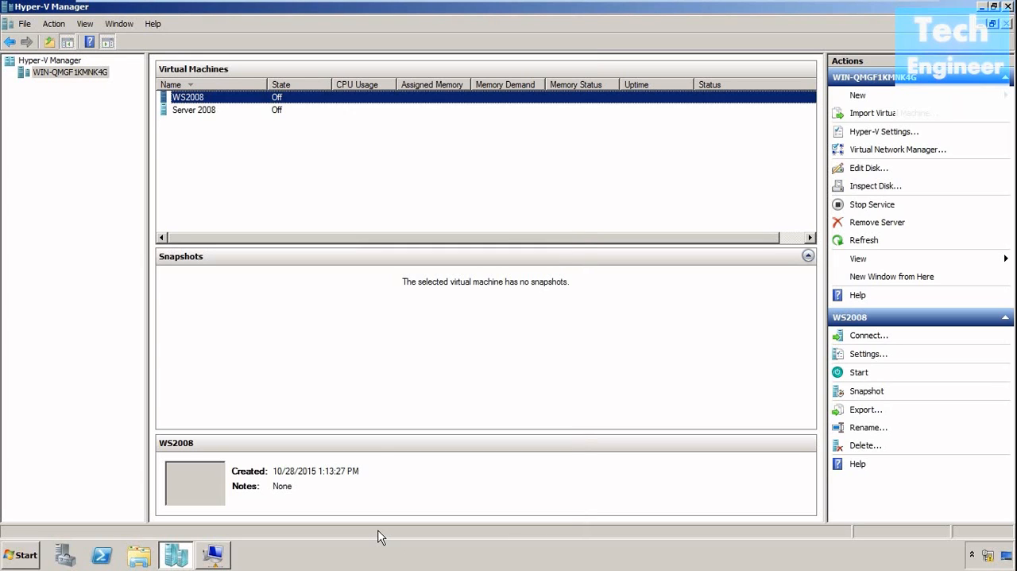
Connect to and start the WS2008 virtual machine, and log on as Administrator with the account password.
{"action": "left_click", "coordinate": [859, 335]}
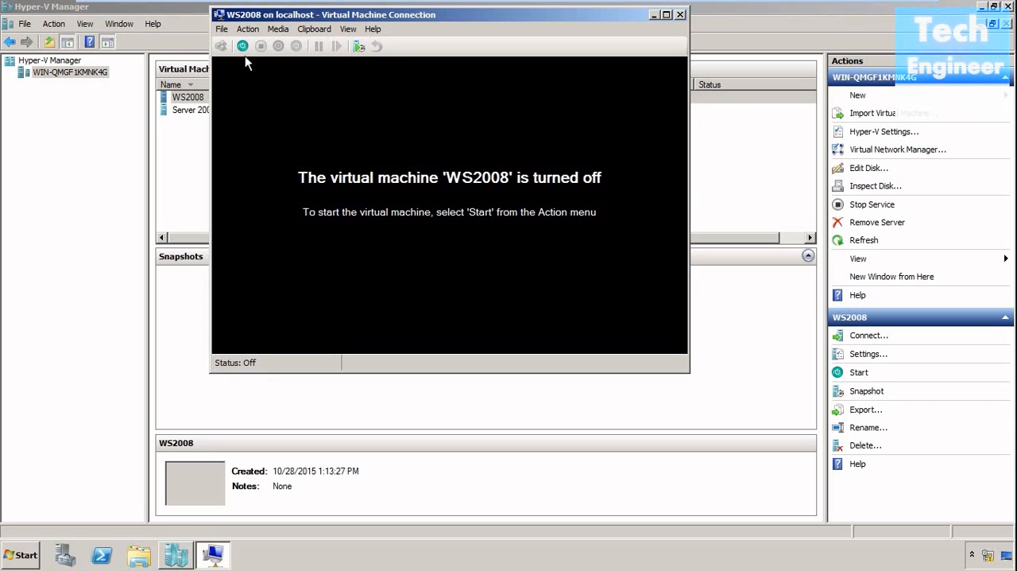
{"action": "left_click", "coordinate": [243, 46]}
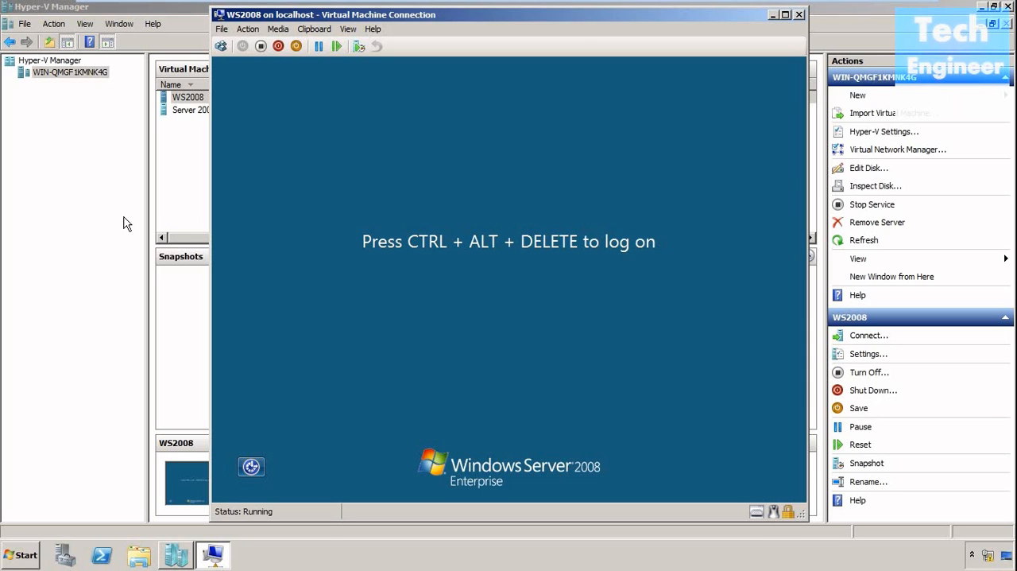
{"action": "left_click", "coordinate": [220, 45]}
{"action": "type", "text": "••••••"}
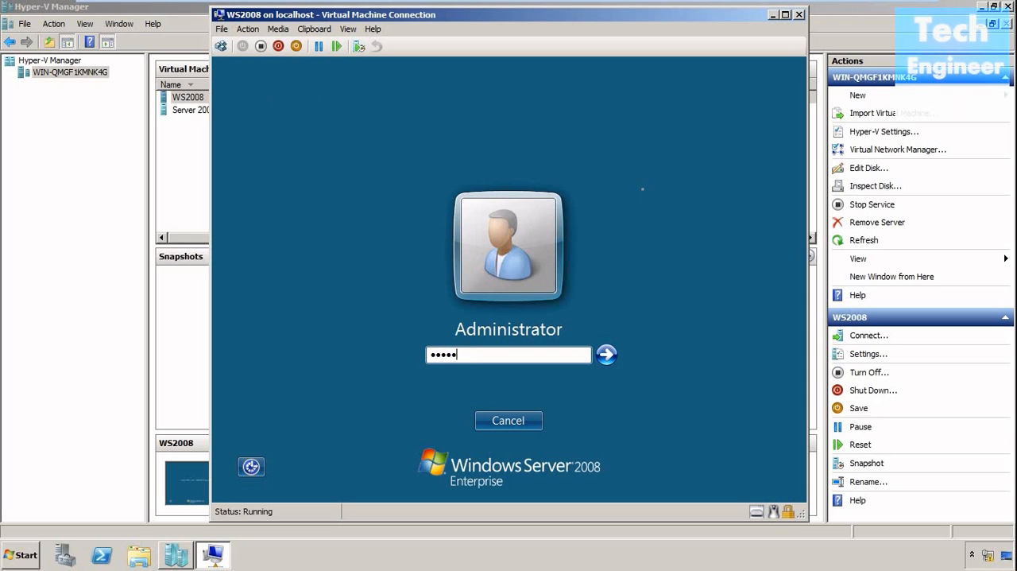
{"action": "type", "text": "••"}
{"action": "key", "text": "Return"}
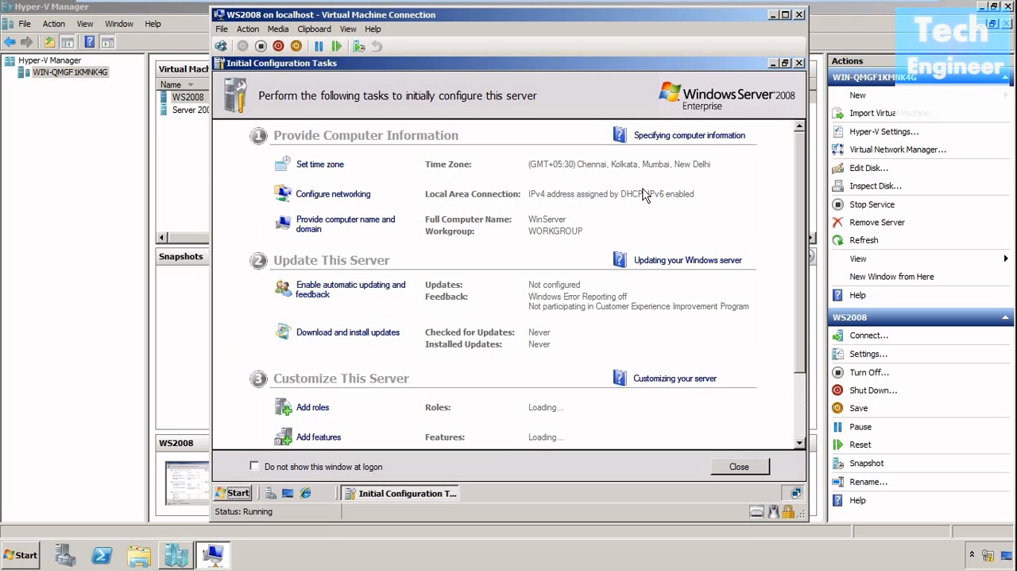
Close Initial Configuration Tasks and Server Manager in the virtual machine, and open Disk Management with diskmgmt.msc.
{"action": "left_click", "coordinate": [740, 467]}
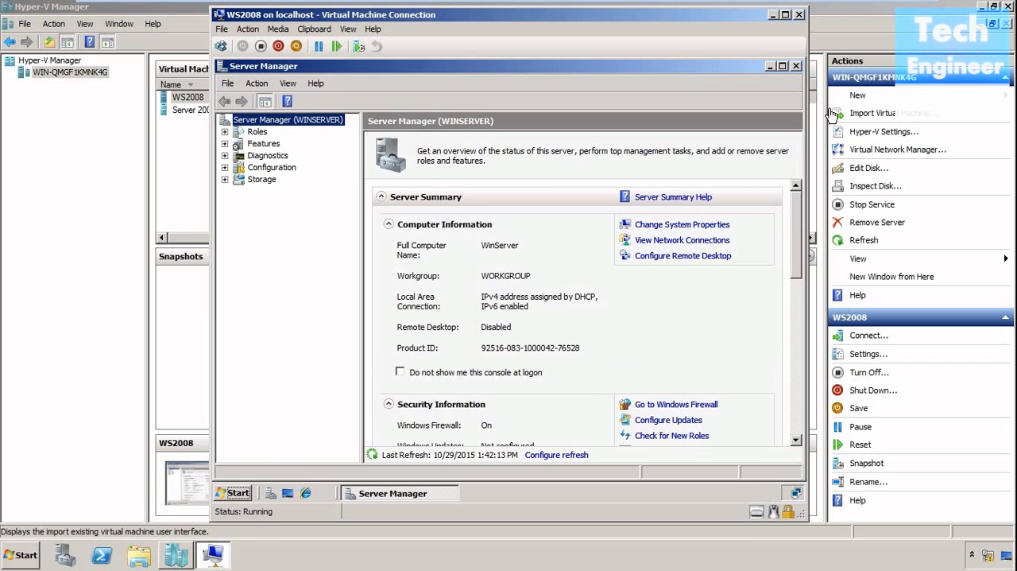
{"action": "left_click", "coordinate": [797, 66]}
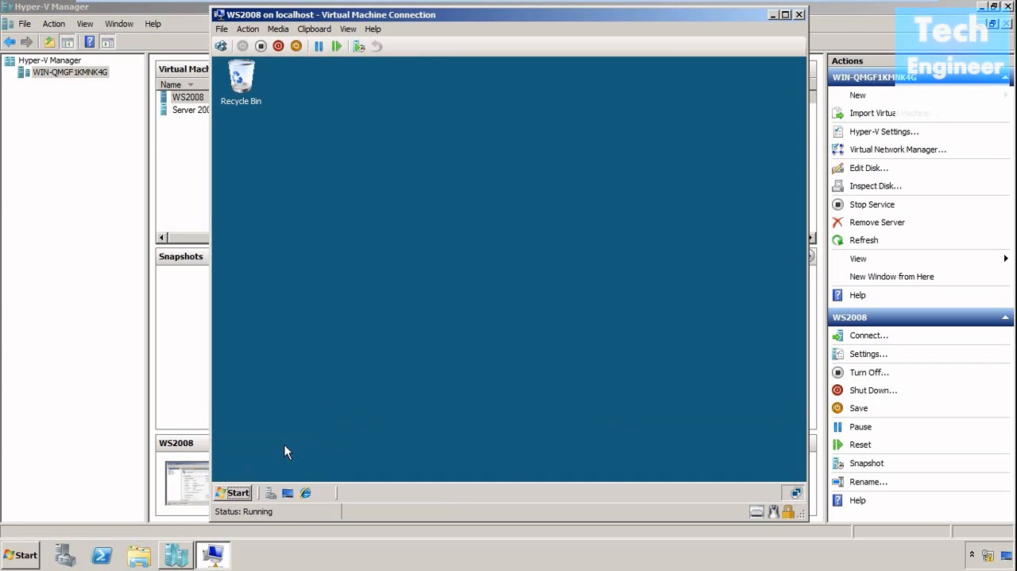
{"action": "left_click", "coordinate": [236, 492]}
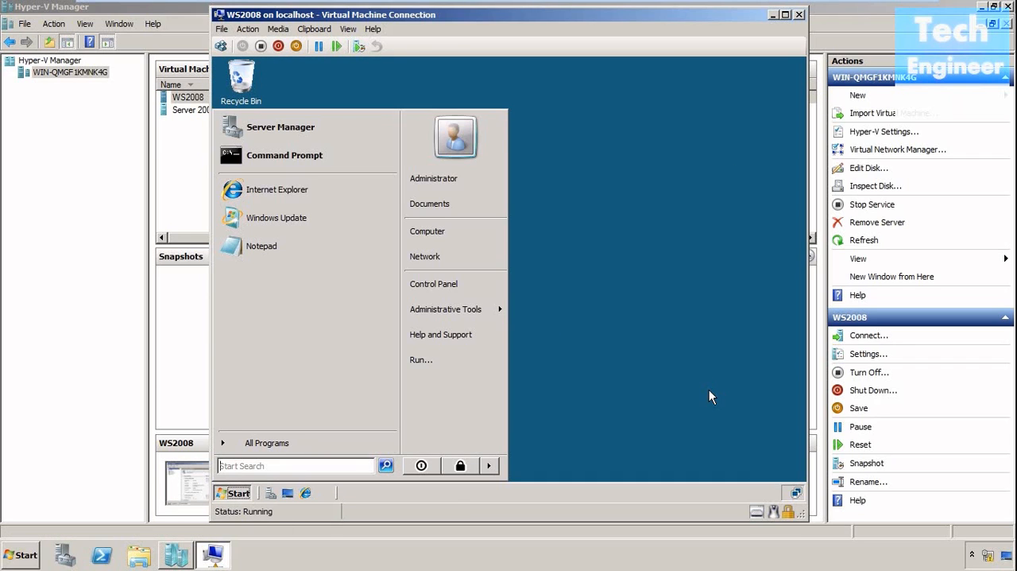
{"action": "type", "text": "disk"}
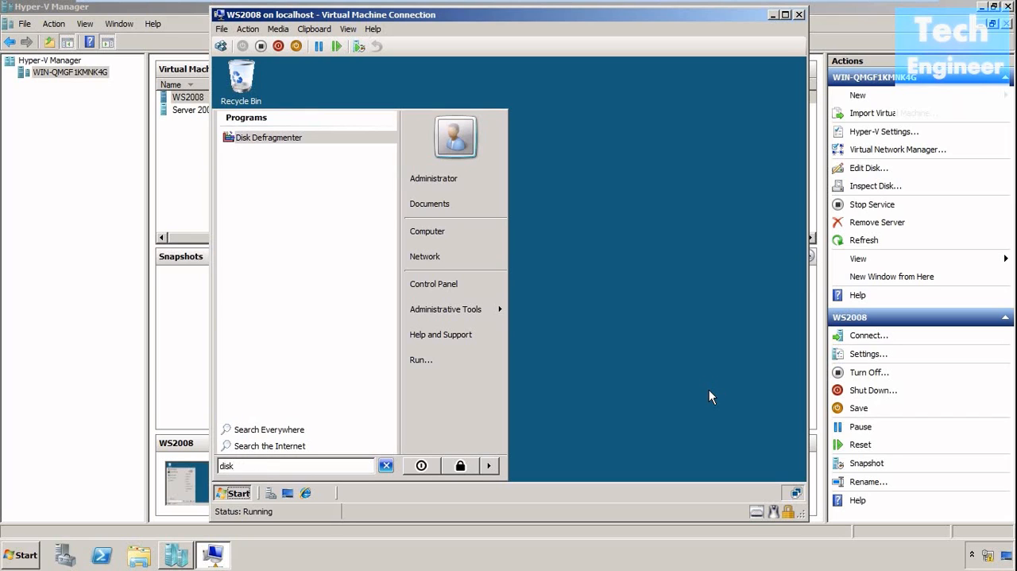
{"action": "type", "text": "mgm"}
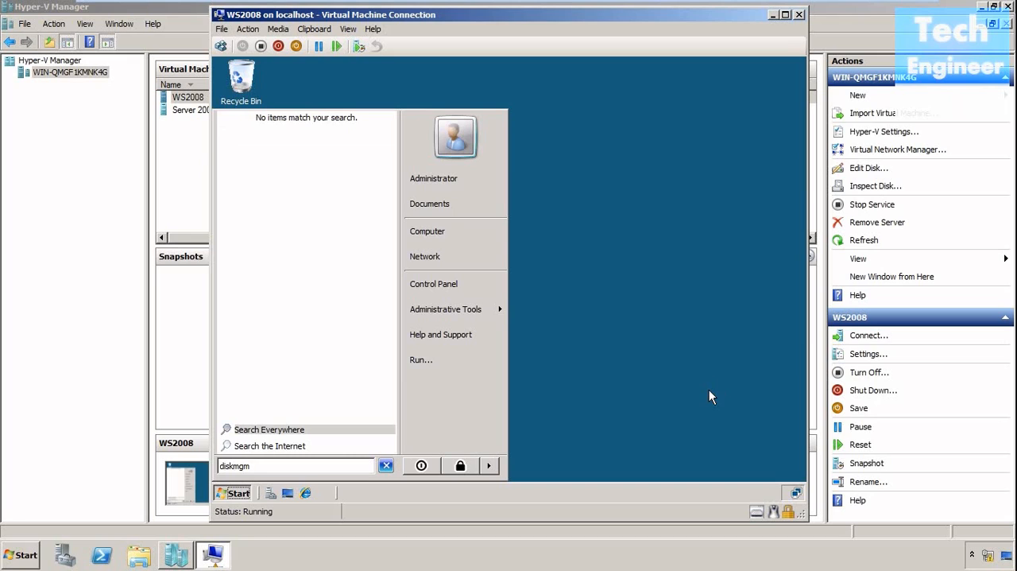
{"action": "type", "text": "t.msc"}
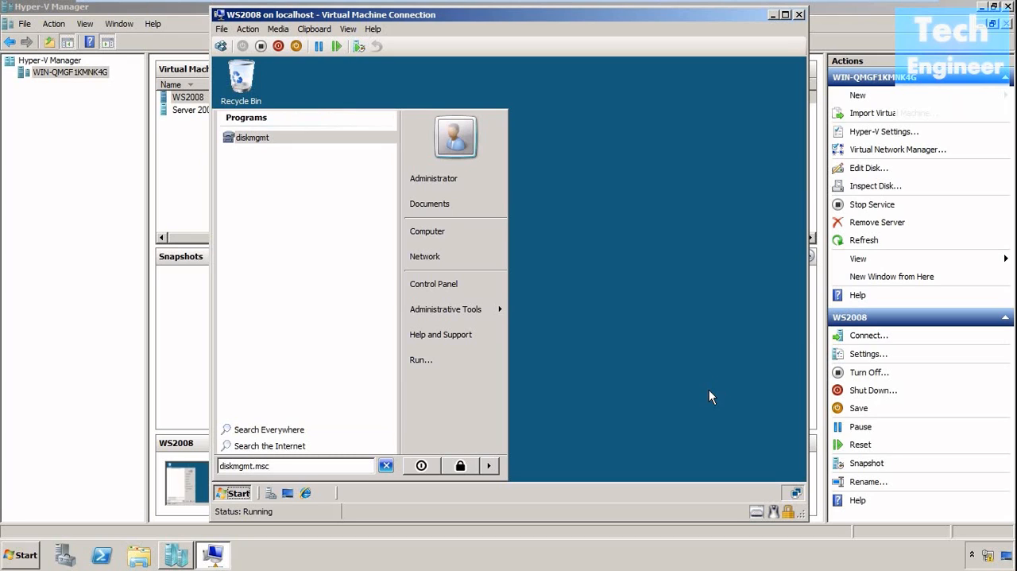
{"action": "key", "text": "Return"}
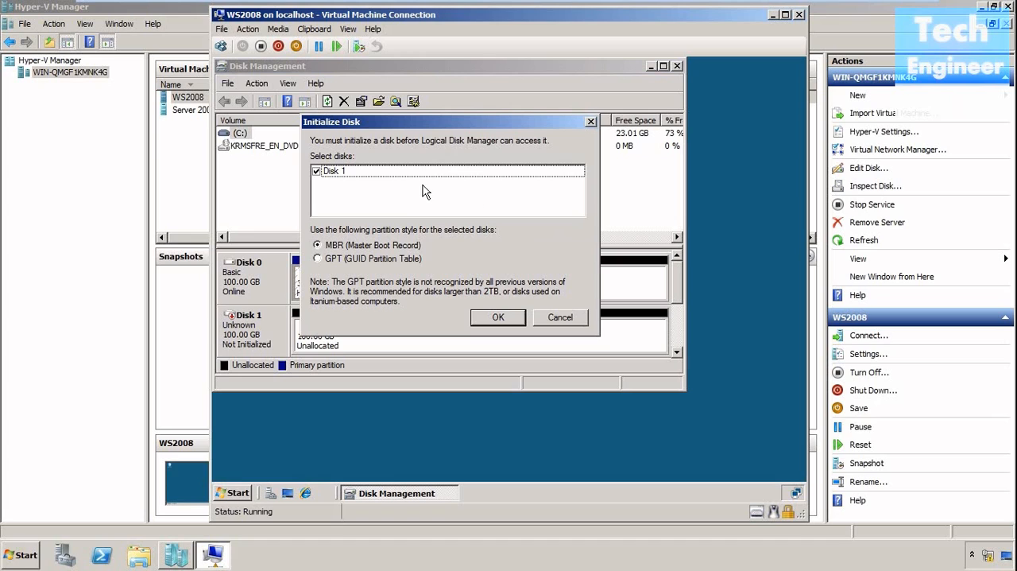
Initialize Disk 1 with the MBR (Master Boot Record) partition style and maximize the Disk Management window.
{"action": "left_click", "coordinate": [502, 317]}
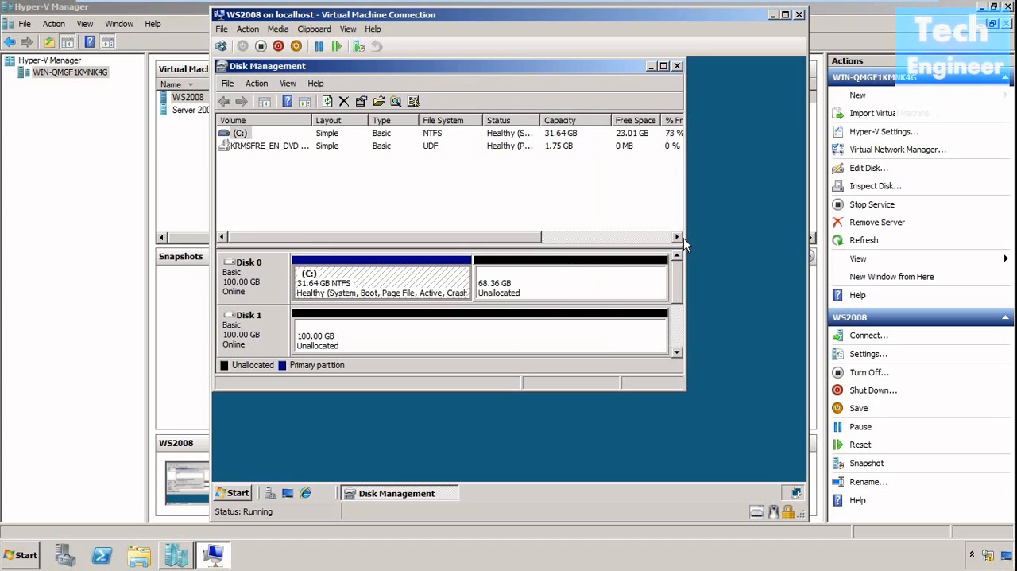
{"action": "left_click", "coordinate": [664, 67]}
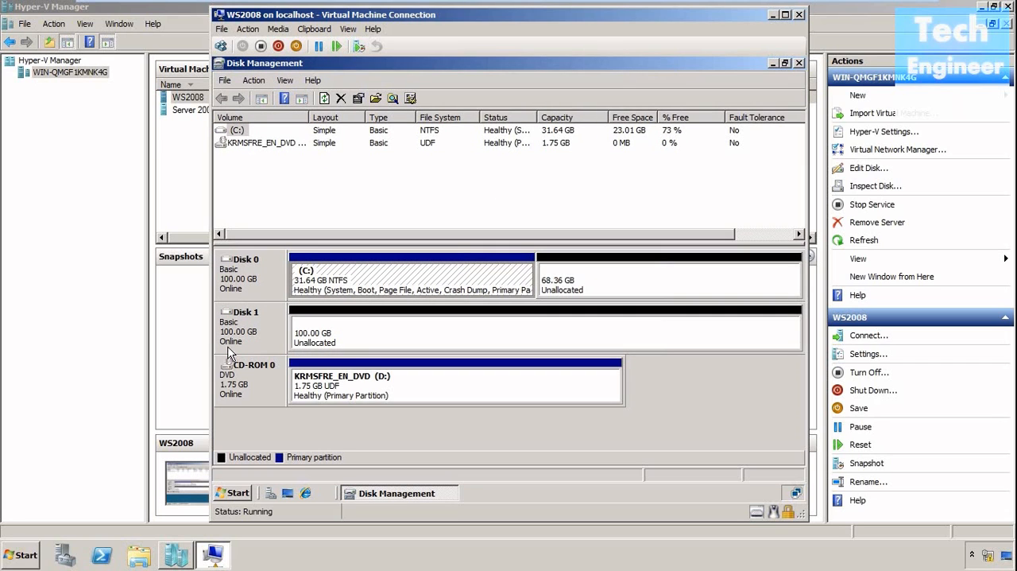
{"action": "left_click", "coordinate": [237, 328]}
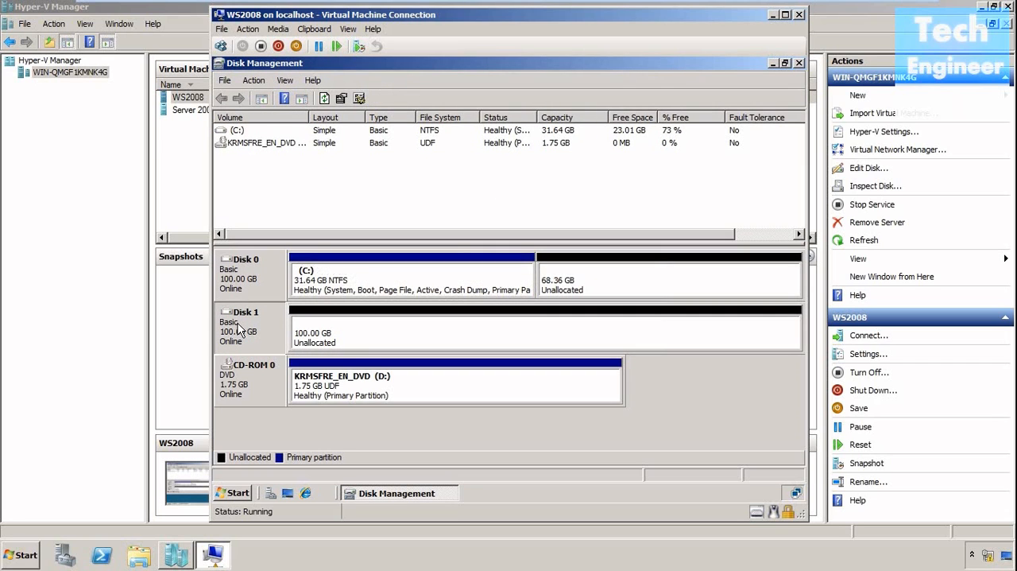
{"action": "right_click", "coordinate": [237, 327]}
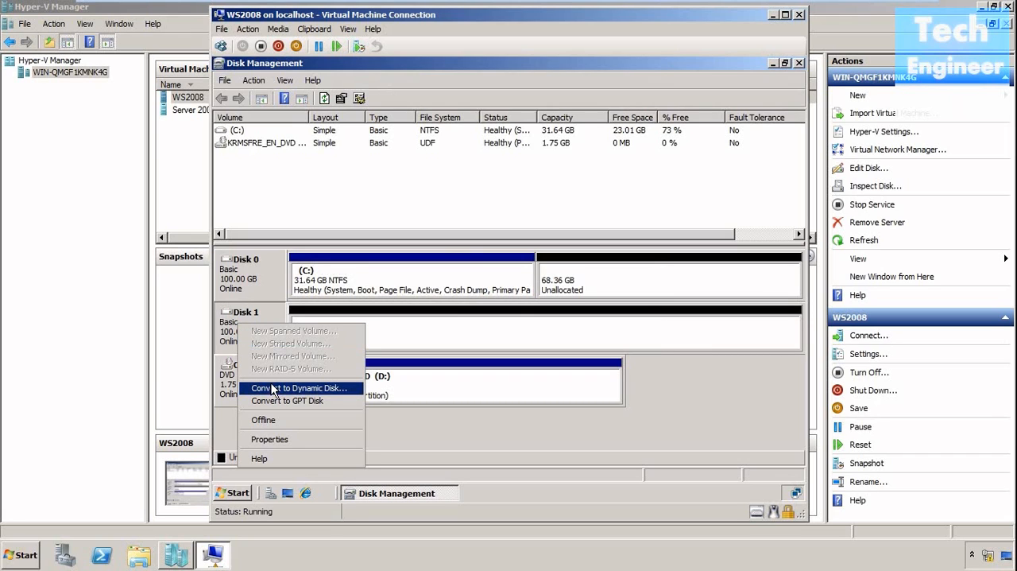
{"action": "left_click", "coordinate": [235, 338]}
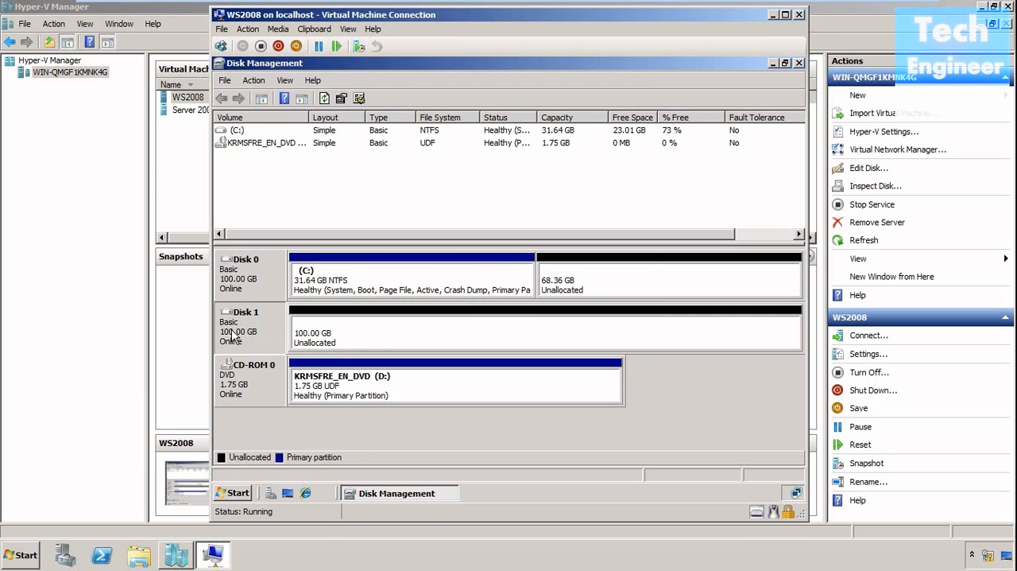
Start a new simple volume in Disk 1's unallocated space and set its size to about 31.64 GB.
{"action": "right_click", "coordinate": [326, 324]}
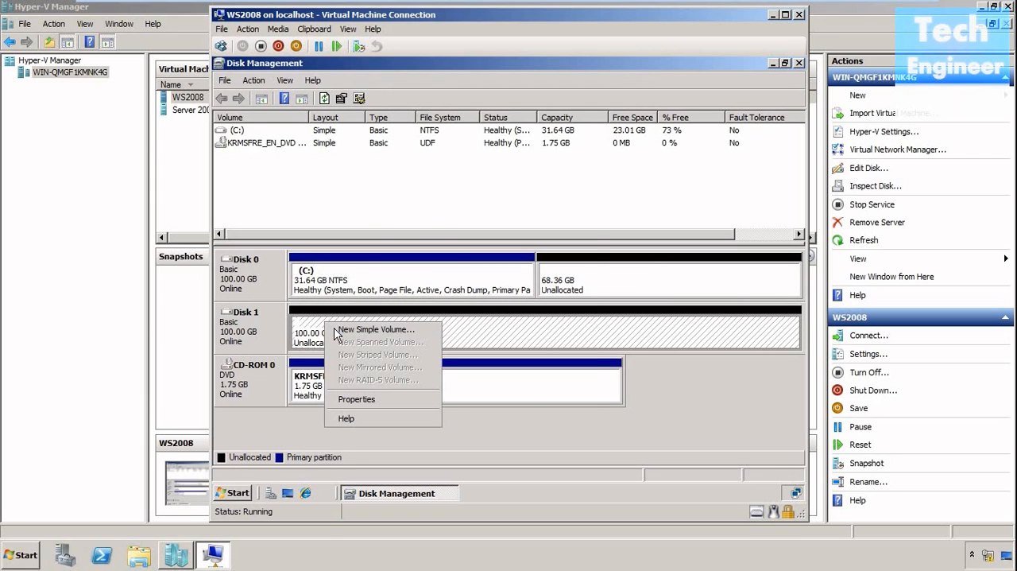
{"action": "left_click", "coordinate": [337, 332]}
{"action": "left_click", "coordinate": [502, 396]}
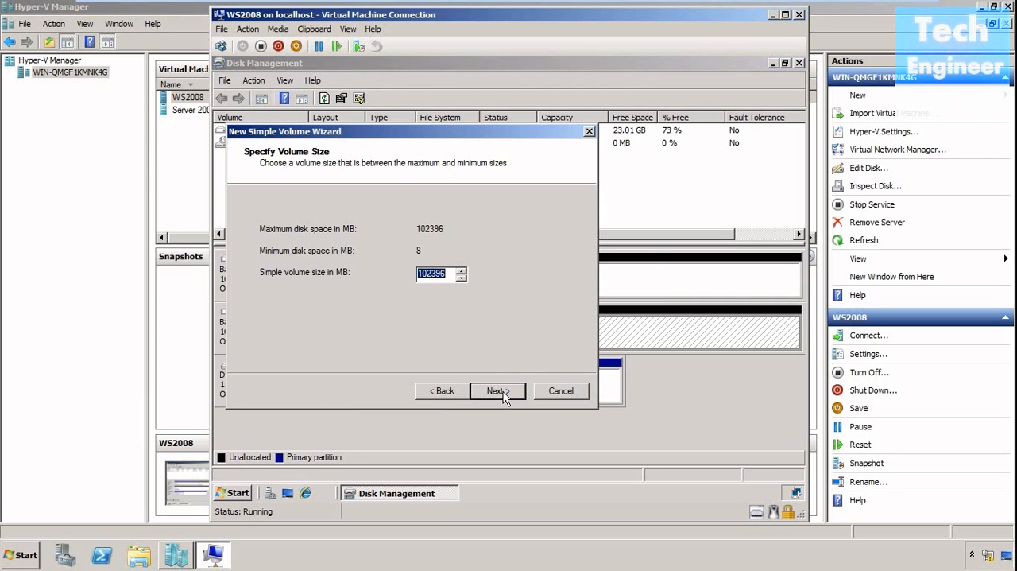
{"action": "left_click", "coordinate": [425, 274]}
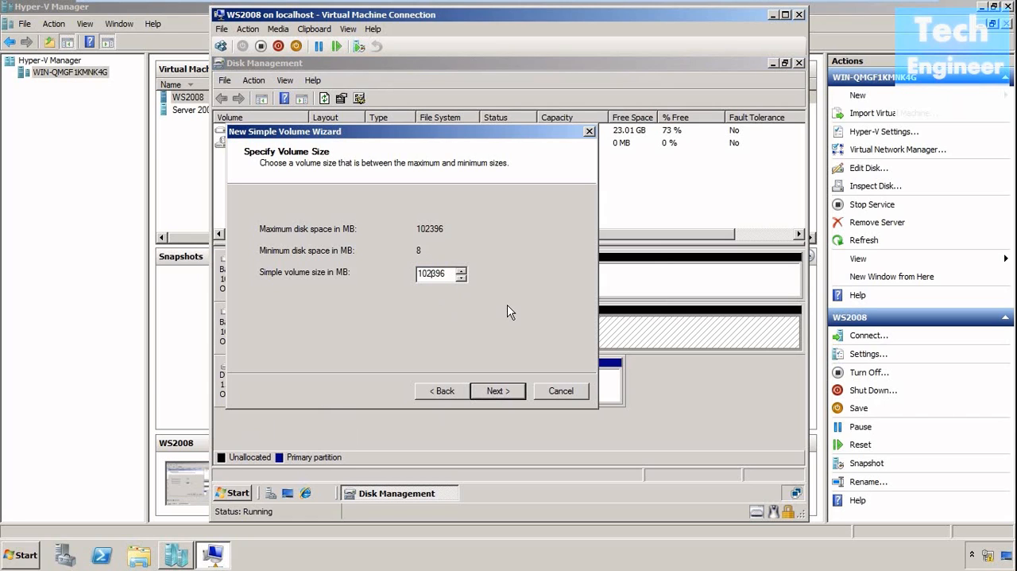
{"action": "key", "text": "BackSpace"}
{"action": "key", "text": "BackSpace"}
{"action": "type", "text": "3"}
{"action": "left_click", "coordinate": [497, 392]}
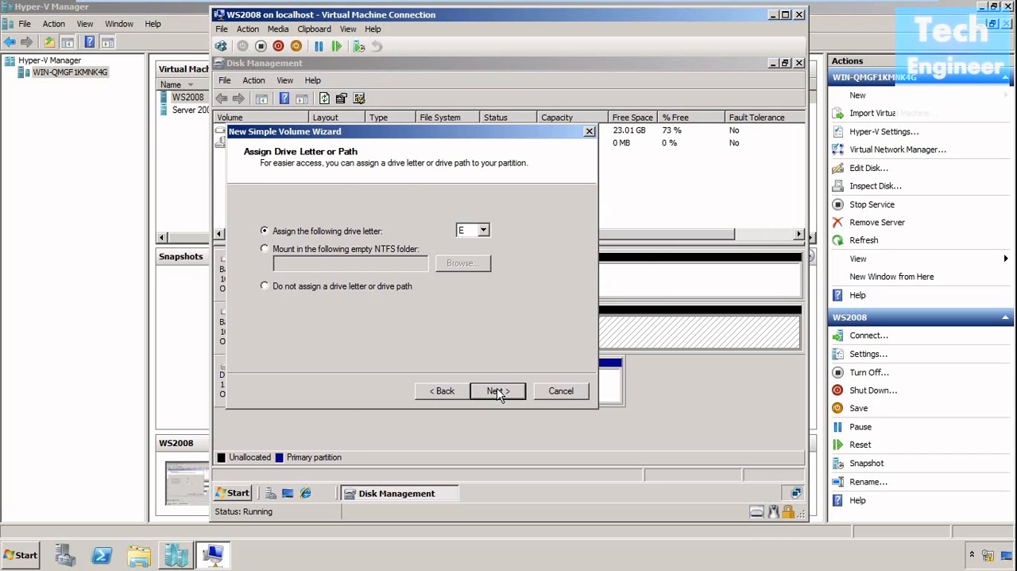
Assign drive letter E and create the volume with an NTFS quick format, labelled New Volume.
{"action": "left_click", "coordinate": [498, 391]}
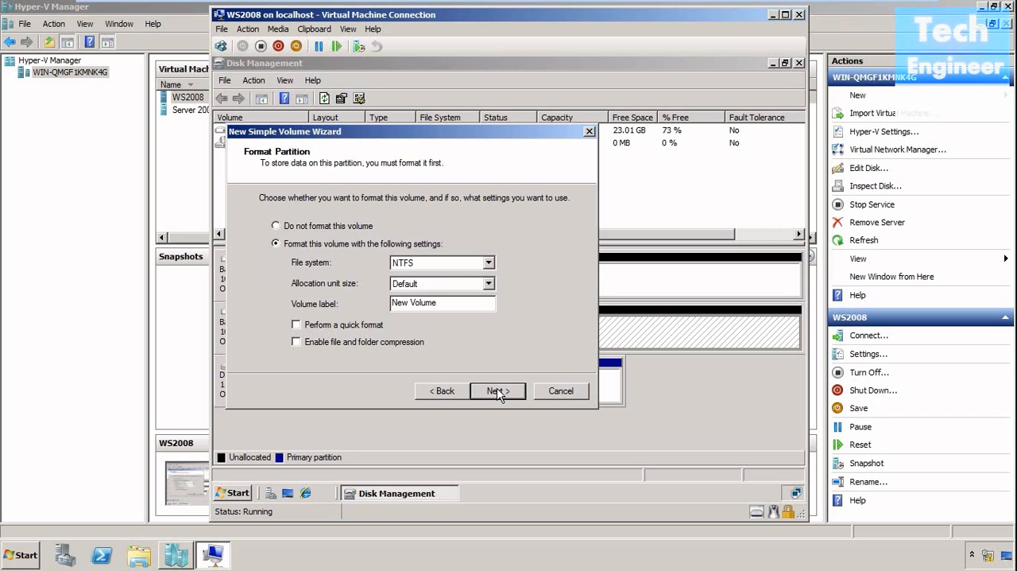
{"action": "left_click", "coordinate": [298, 325]}
{"action": "left_click", "coordinate": [499, 393]}
{"action": "left_click", "coordinate": [498, 393]}
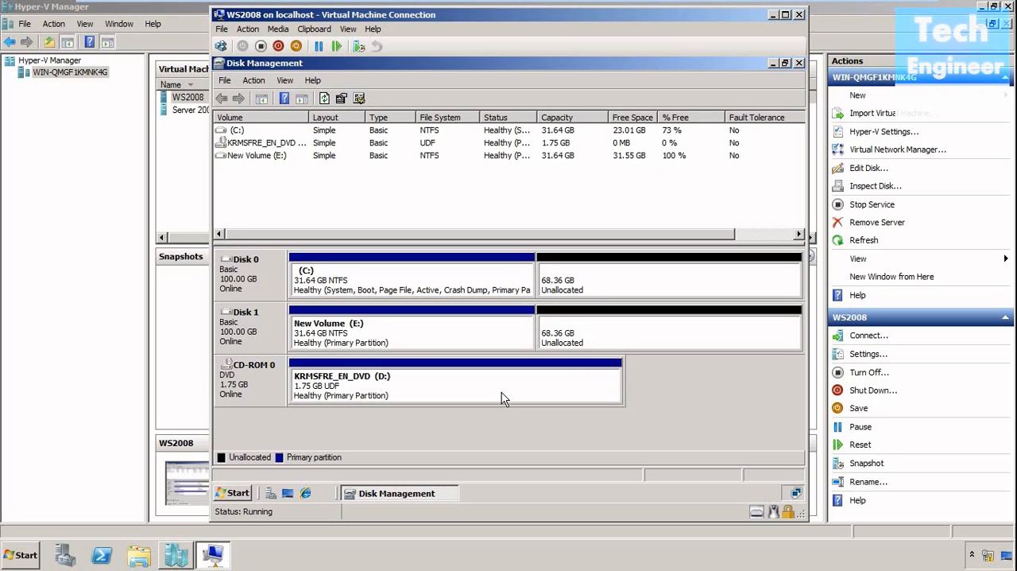
Close Disk Management in the virtual machine and open the New Volume (E:) drive from Computer.
{"action": "left_click", "coordinate": [799, 63]}
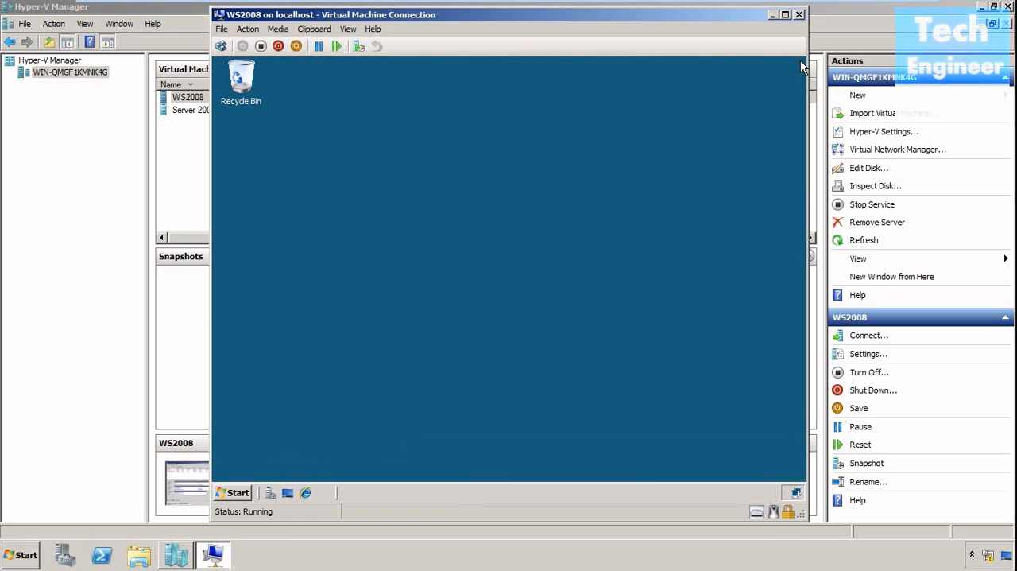
{"action": "left_click", "coordinate": [232, 493]}
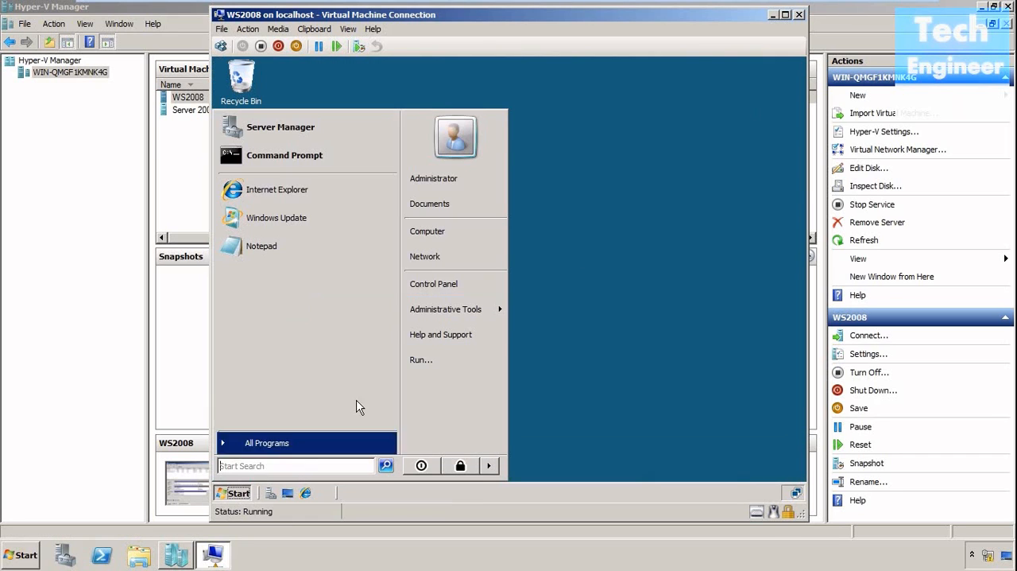
{"action": "left_click", "coordinate": [429, 232]}
{"action": "double_click", "coordinate": [399, 190]}
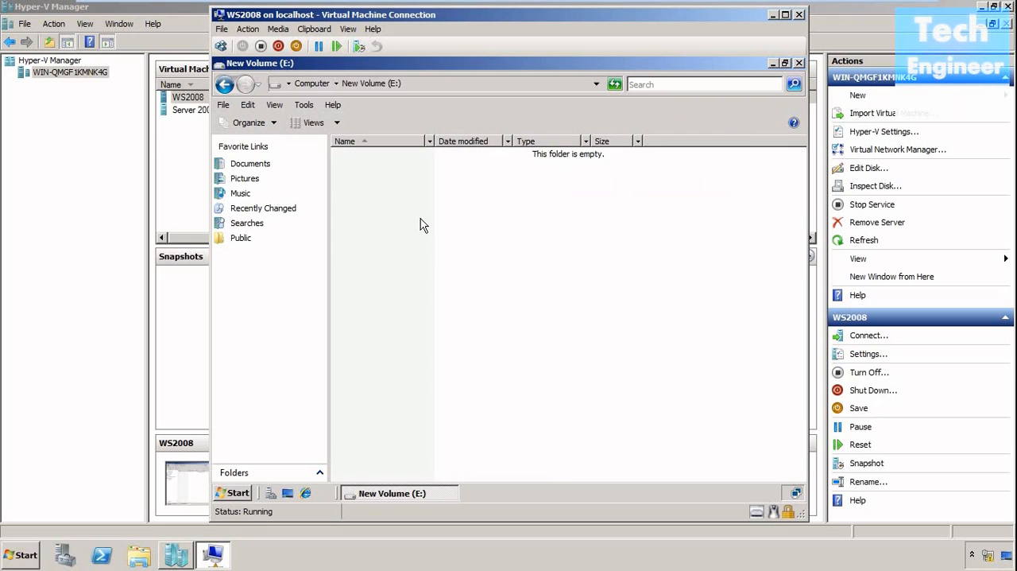
Create a new bitmap image on the E: drive, keeping the default name New Bitmap Image.
{"action": "right_click", "coordinate": [422, 220]}
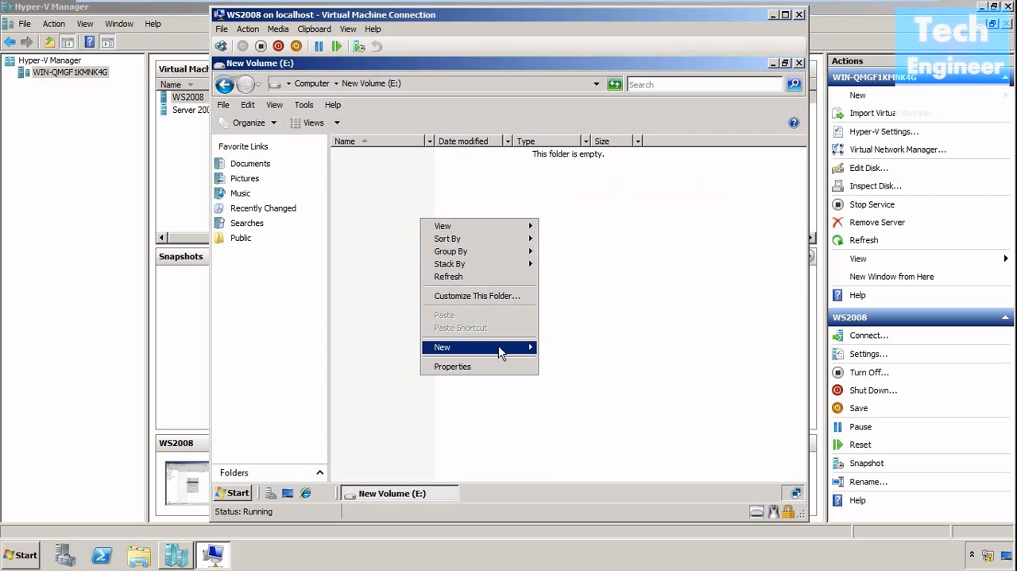
{"action": "left_click", "coordinate": [525, 351]}
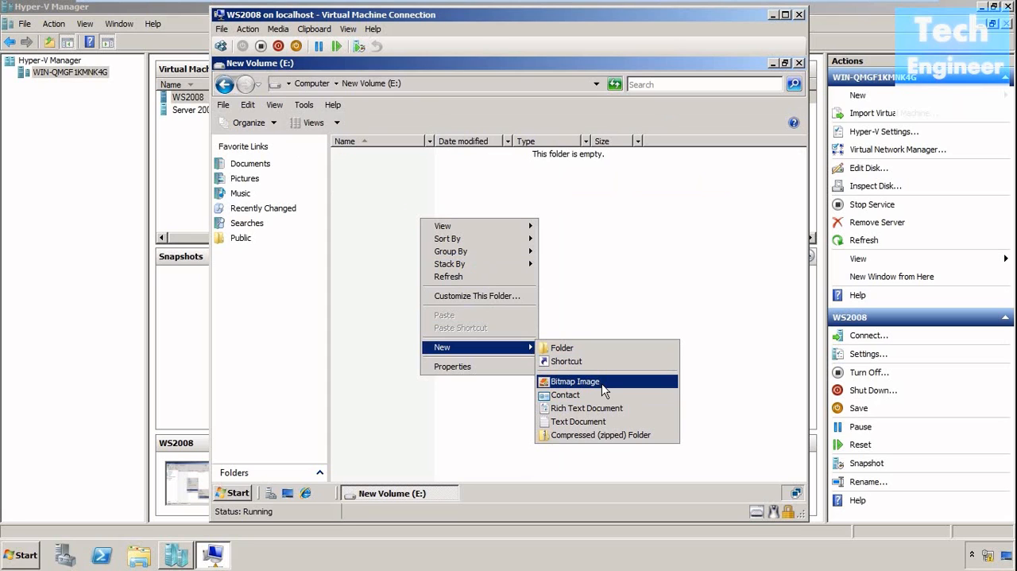
{"action": "left_click", "coordinate": [604, 383]}
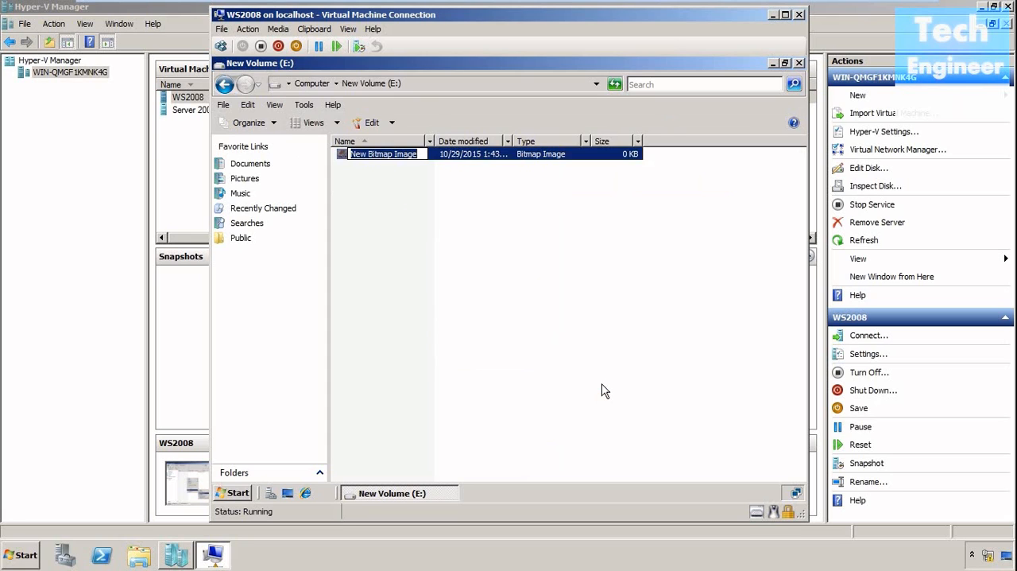
{"action": "left_click", "coordinate": [548, 238]}
Open New Bitmap Image in Paint and fill the whole canvas with black, then recolour it orange.
{"action": "double_click", "coordinate": [412, 155]}
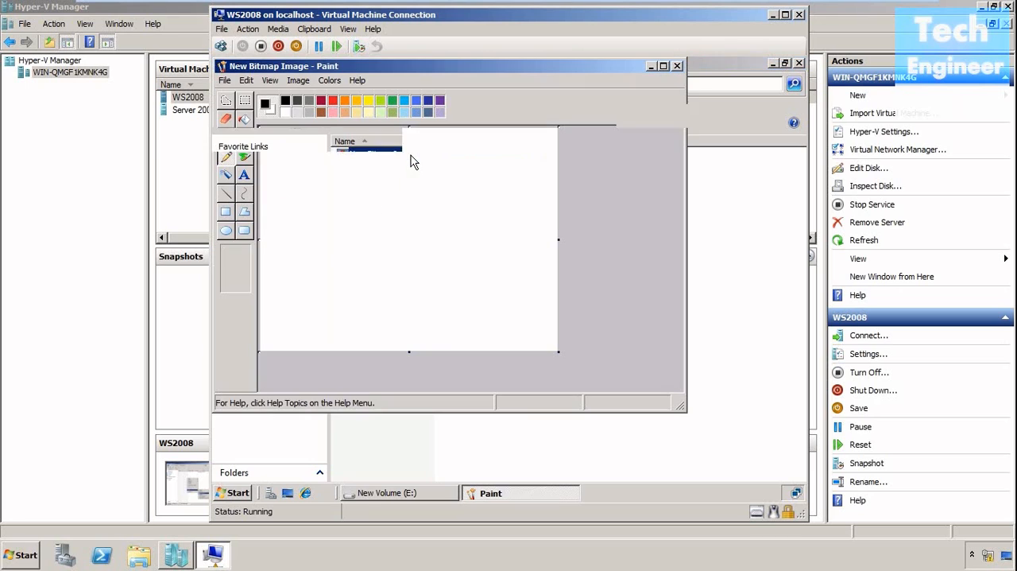
{"action": "left_click", "coordinate": [244, 120]}
{"action": "left_click", "coordinate": [381, 222]}
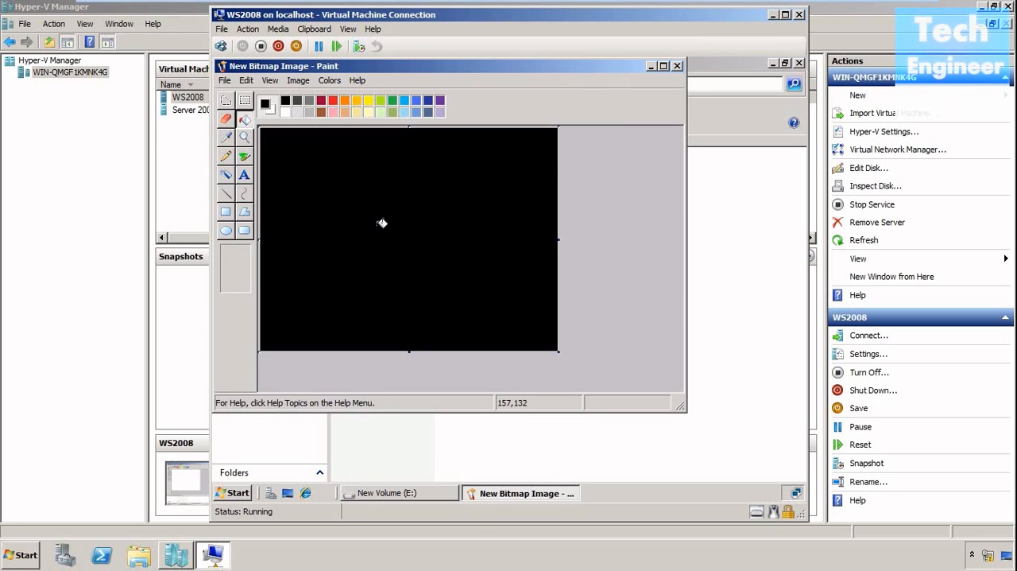
{"action": "left_click", "coordinate": [345, 101]}
{"action": "left_click", "coordinate": [384, 202]}
Save the orange bitmap image, then close Paint and the New Volume (E:) window.
{"action": "left_click", "coordinate": [225, 80]}
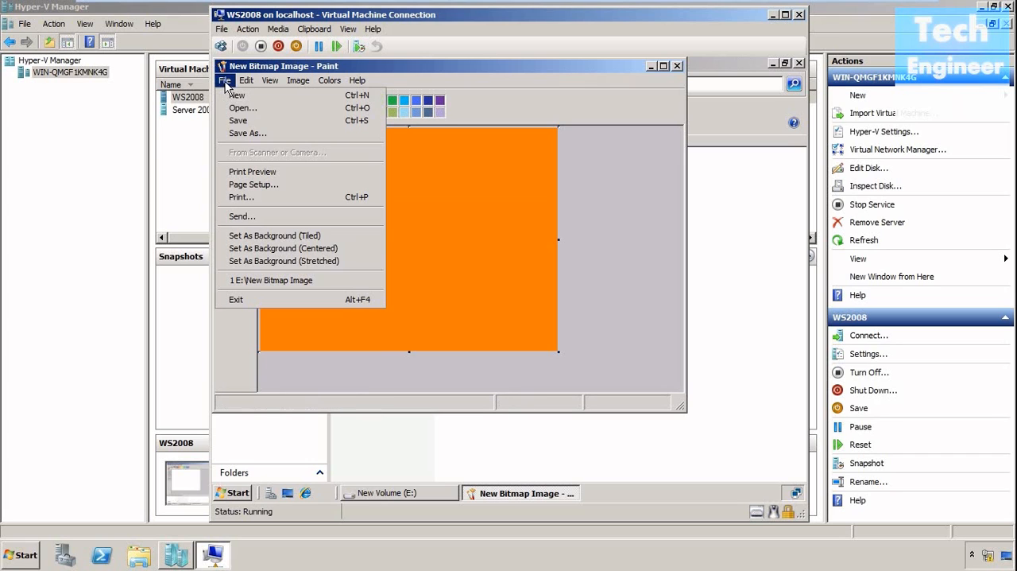
{"action": "left_click", "coordinate": [236, 120]}
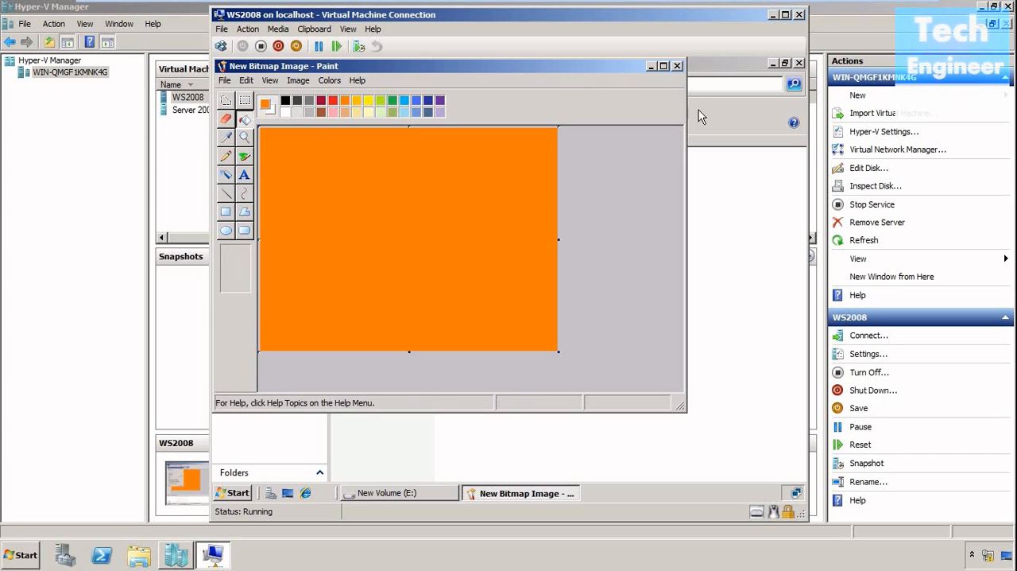
{"action": "left_click", "coordinate": [677, 66]}
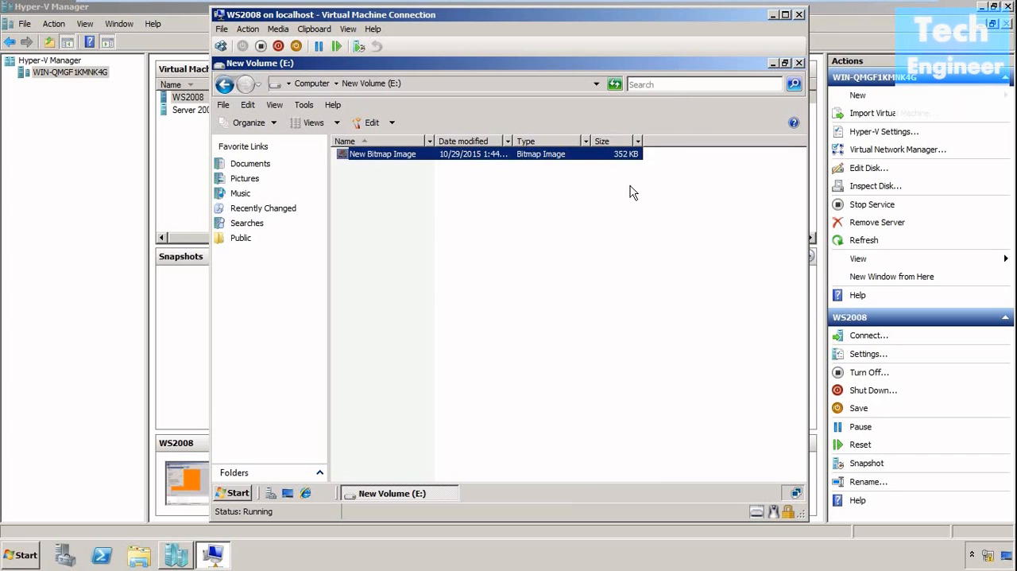
{"action": "left_click", "coordinate": [613, 250]}
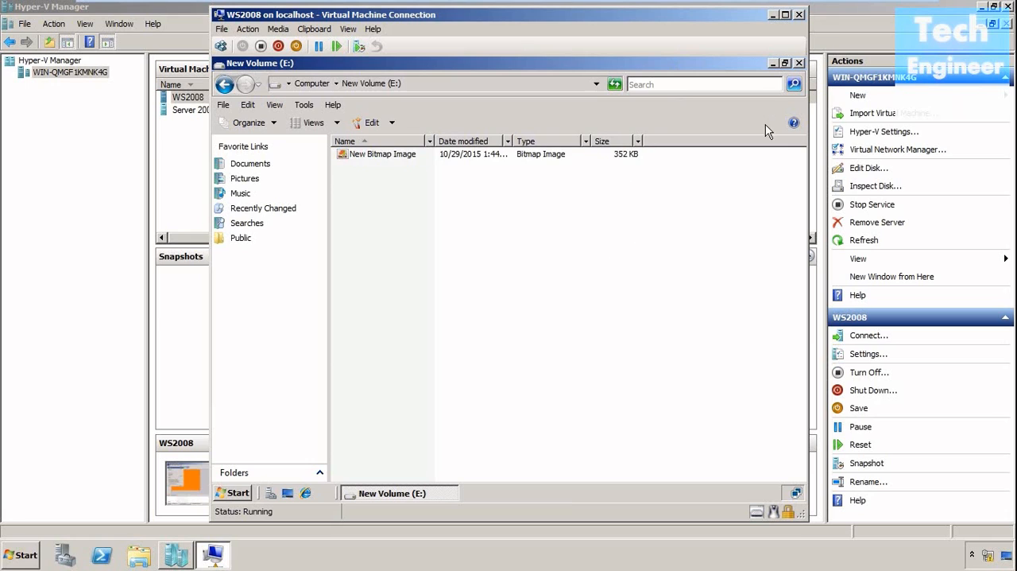
{"action": "left_click", "coordinate": [798, 62]}
Check the file properties of HardDisk2.vhd through Hyper-V Manager's Inspect Disk, then cancel and select the WS2008 virtual machine.
{"action": "left_click", "coordinate": [178, 173]}
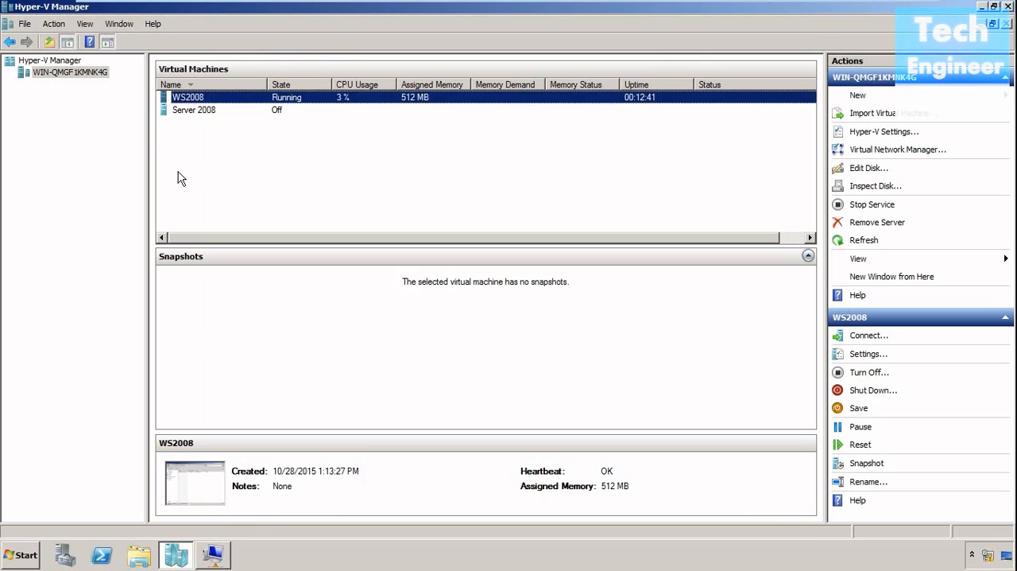
{"action": "left_click", "coordinate": [869, 188]}
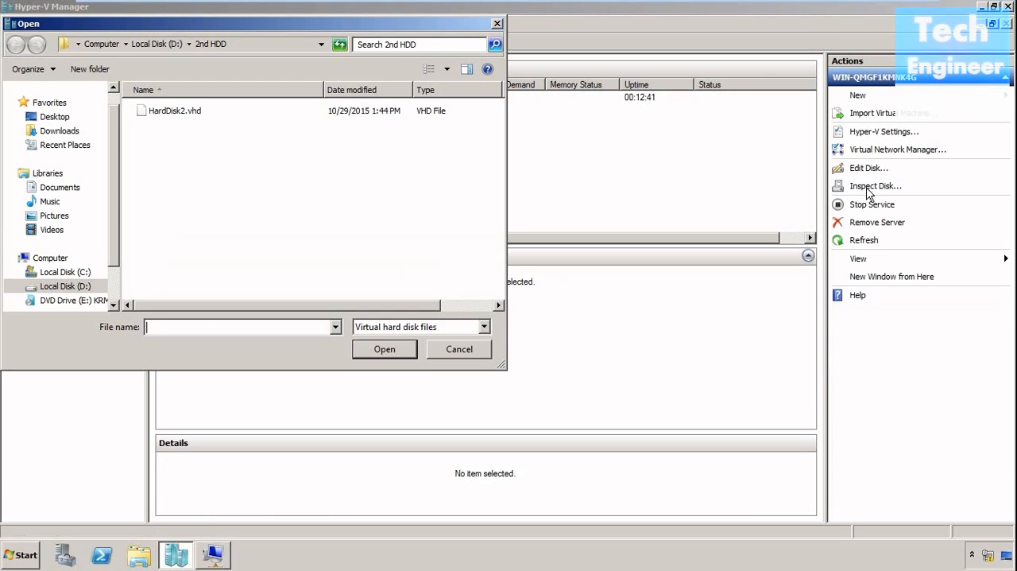
{"action": "left_click", "coordinate": [207, 115]}
{"action": "right_click", "coordinate": [207, 114]}
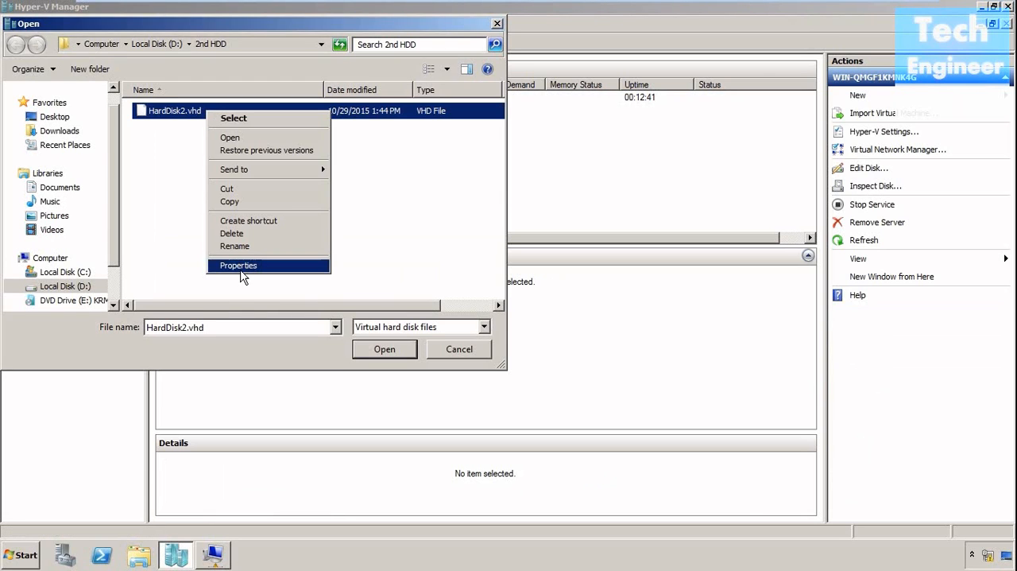
{"action": "left_click", "coordinate": [242, 263]}
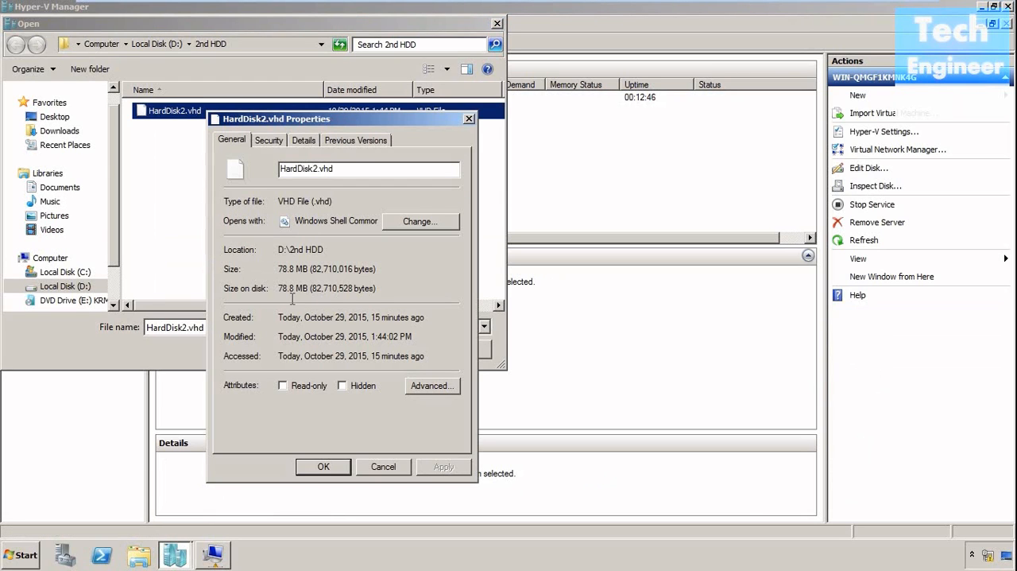
{"action": "left_click", "coordinate": [383, 469]}
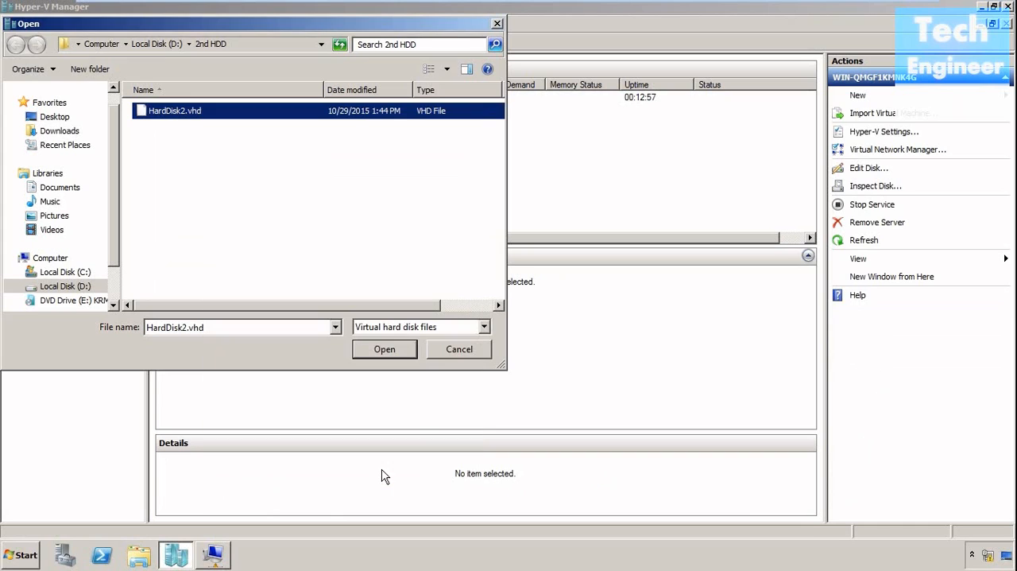
{"action": "left_click", "coordinate": [463, 352]}
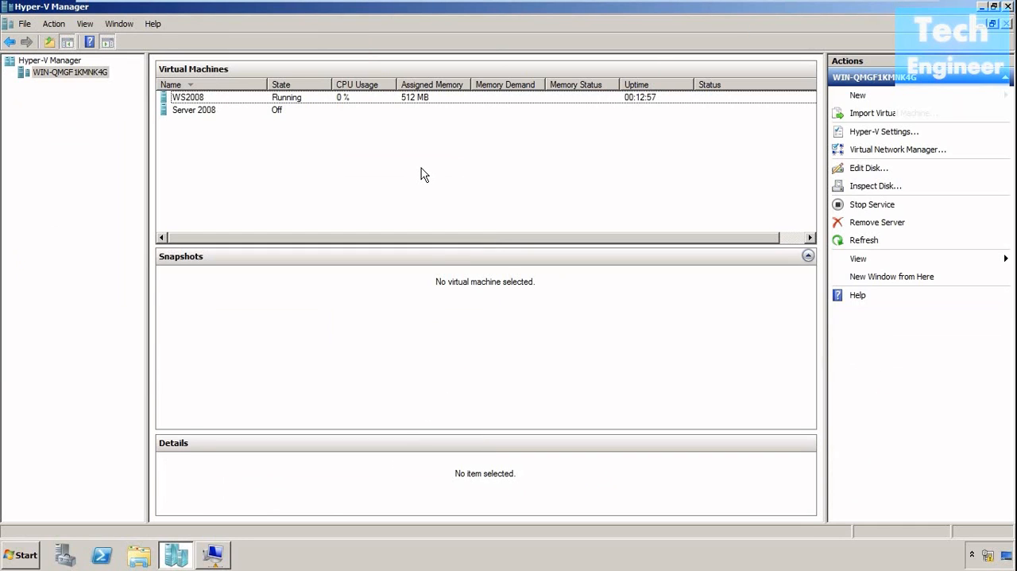
{"action": "left_click", "coordinate": [321, 99]}
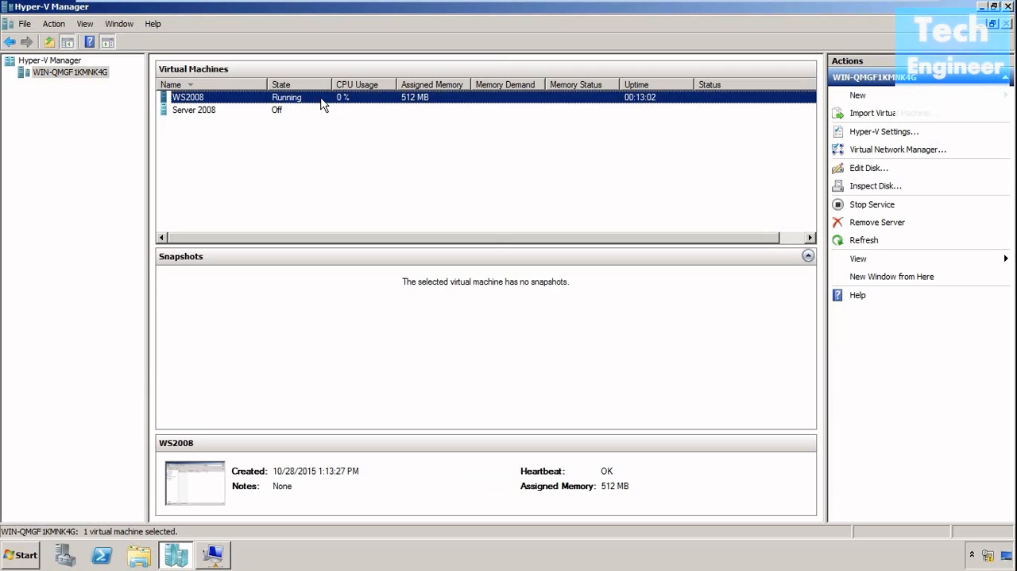